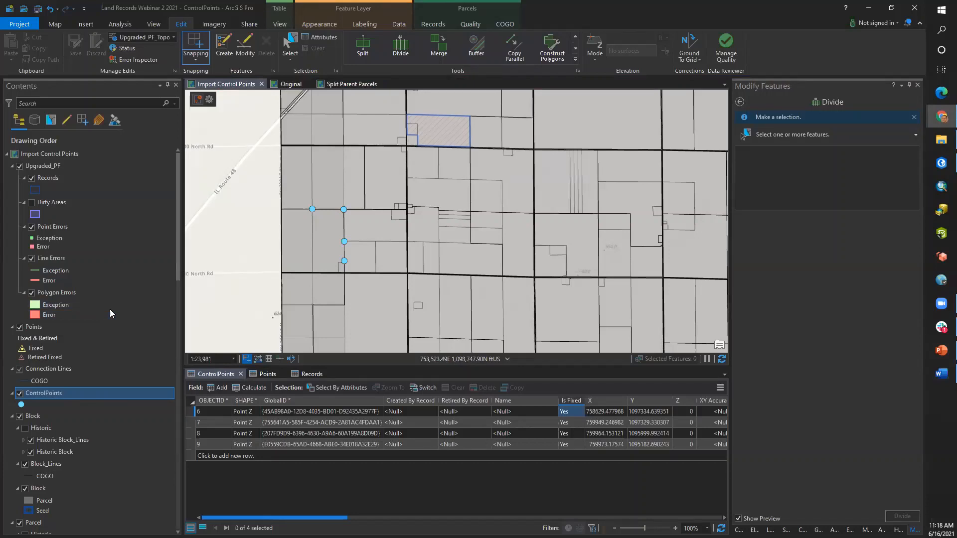
scroll(109, 310, down, 5)
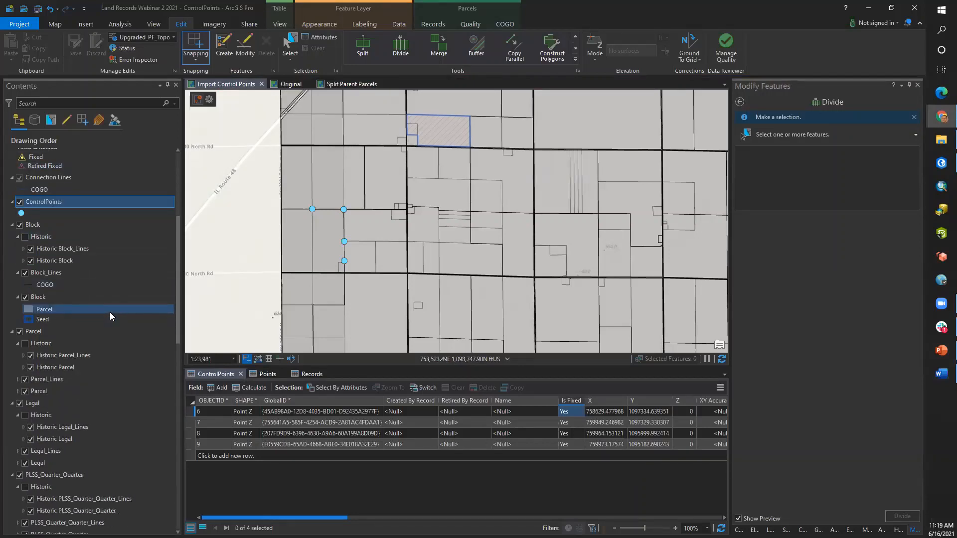
scroll(110, 312, down, 2)
scroll(110, 312, up, 6)
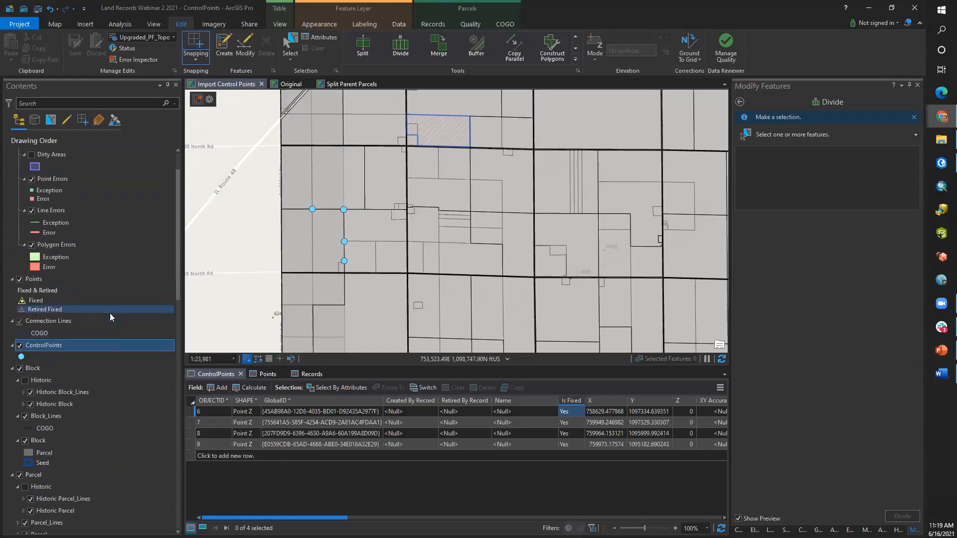
scroll(110, 317, up, 1)
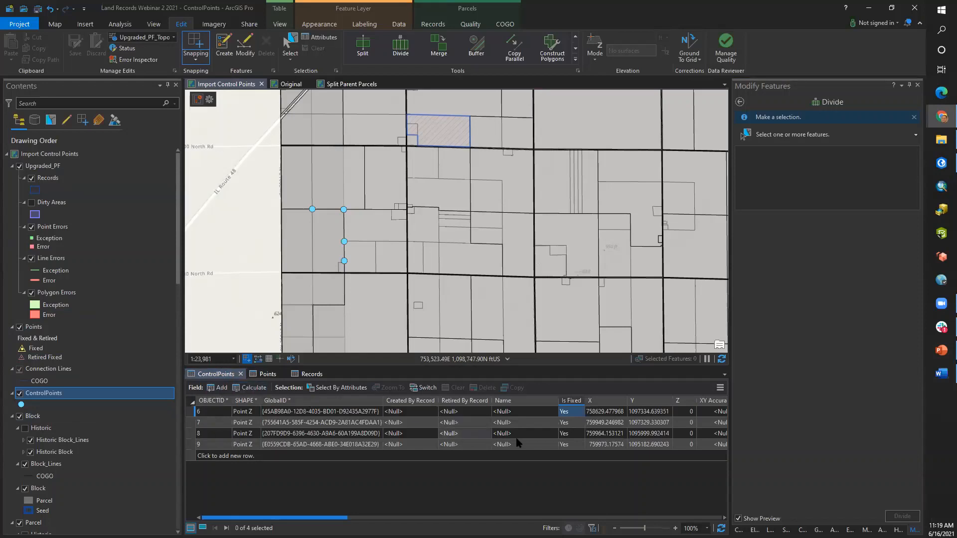
click(581, 413)
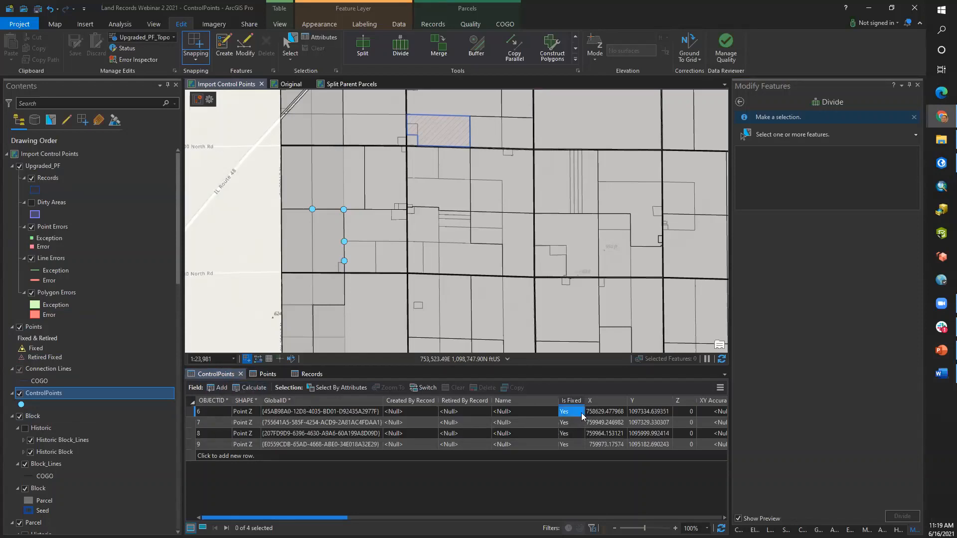
mouse_move(578, 404)
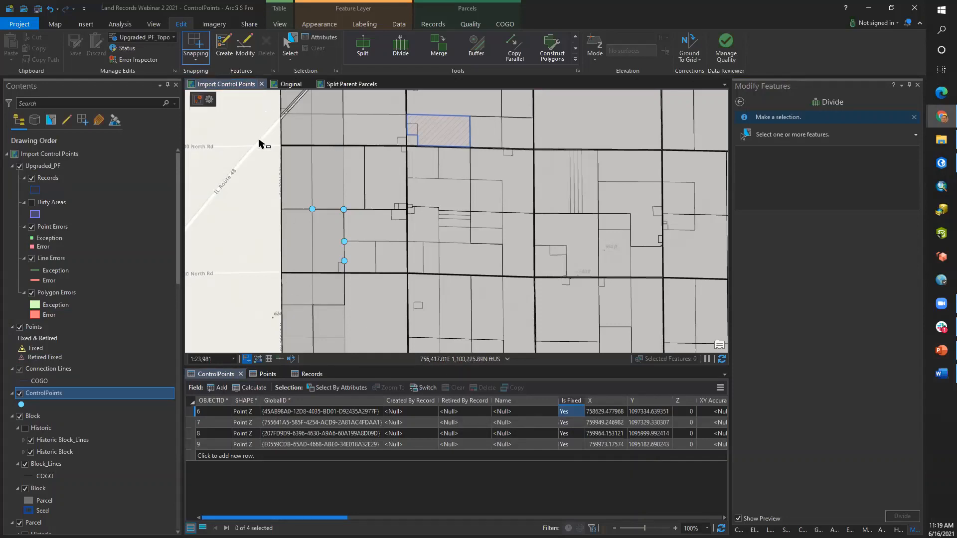
Find NEW RECORD among the records created in the last 7 days and set it as the active record.
click(209, 101)
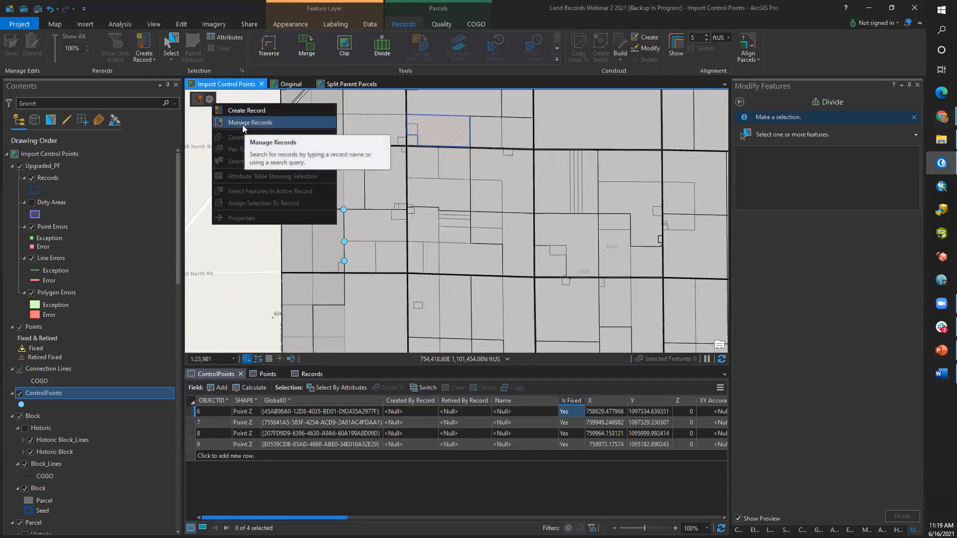
click(245, 124)
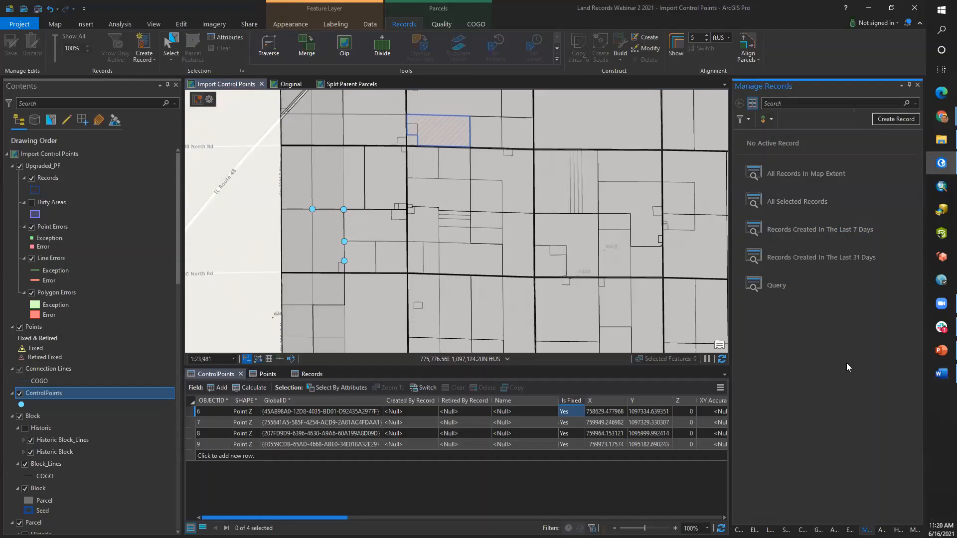
click(815, 230)
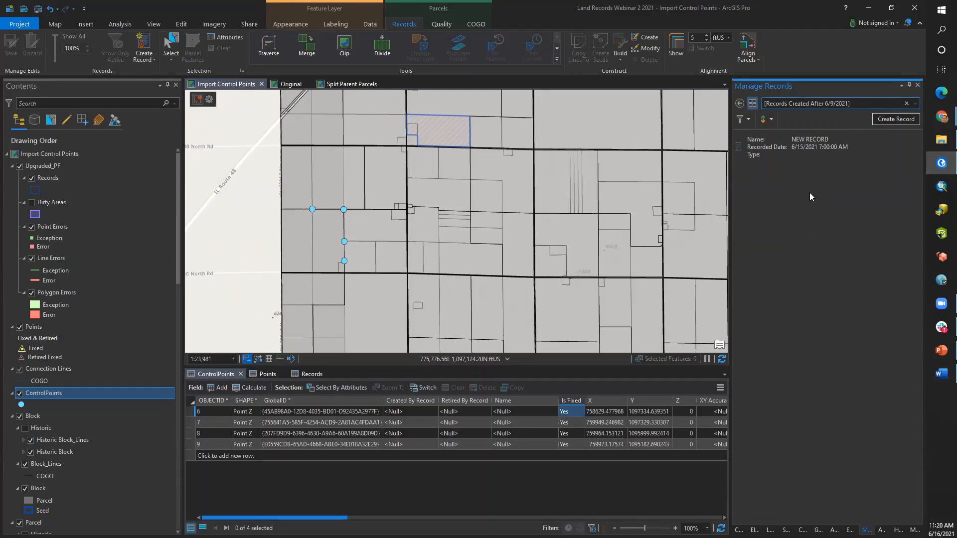
click(815, 152)
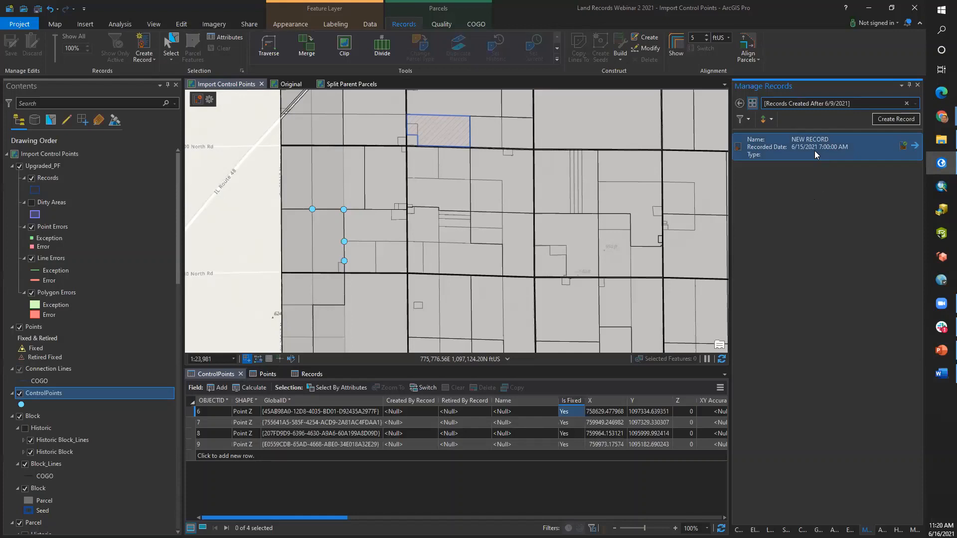
right_click(815, 151)
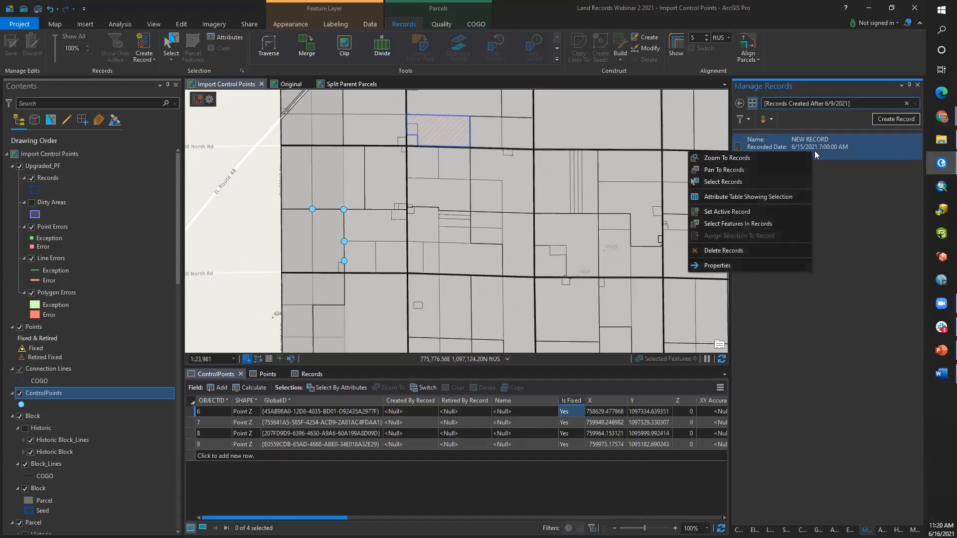
click(726, 213)
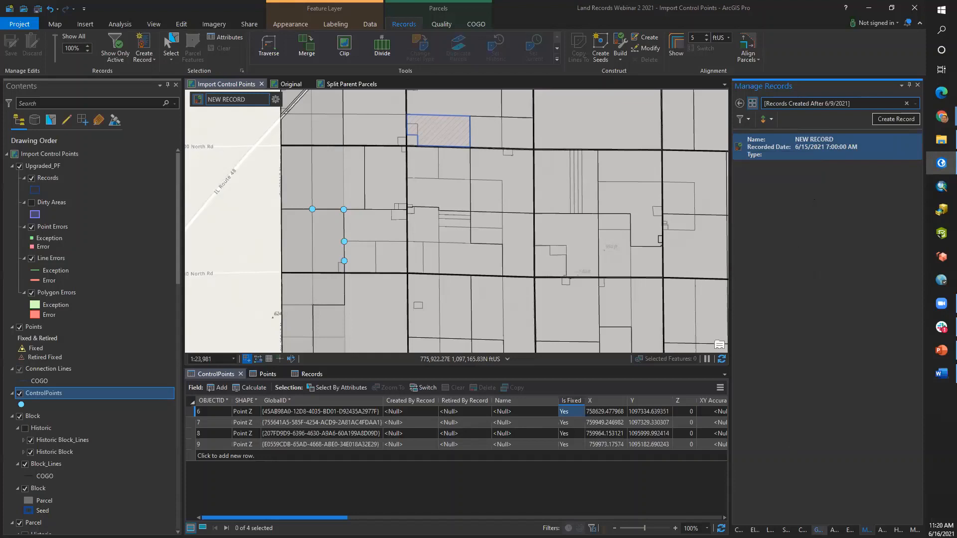
Open the Import Parcel Fabric Points tool with ControlPoints as the source points and Upgraded_PF as the target parcel fabric.
click(819, 530)
click(741, 103)
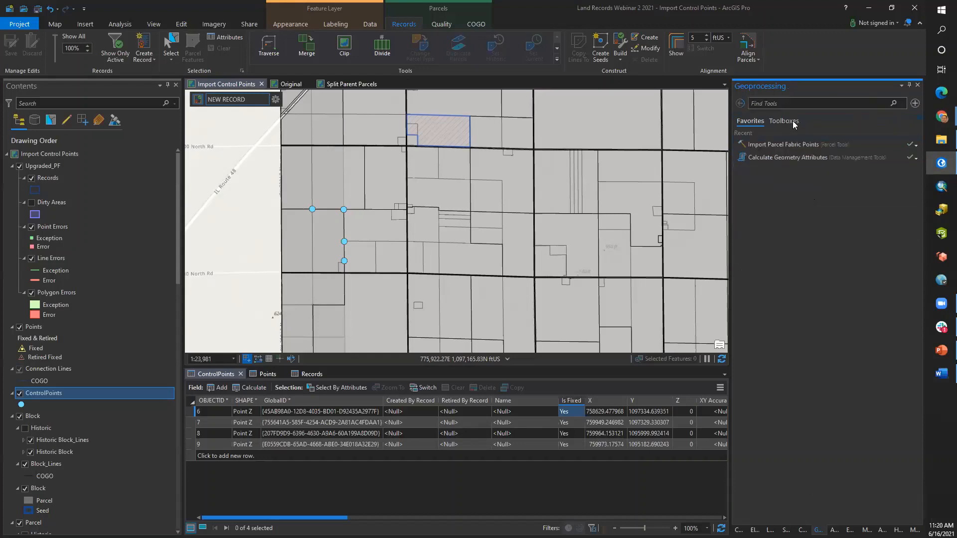
click(795, 143)
click(842, 146)
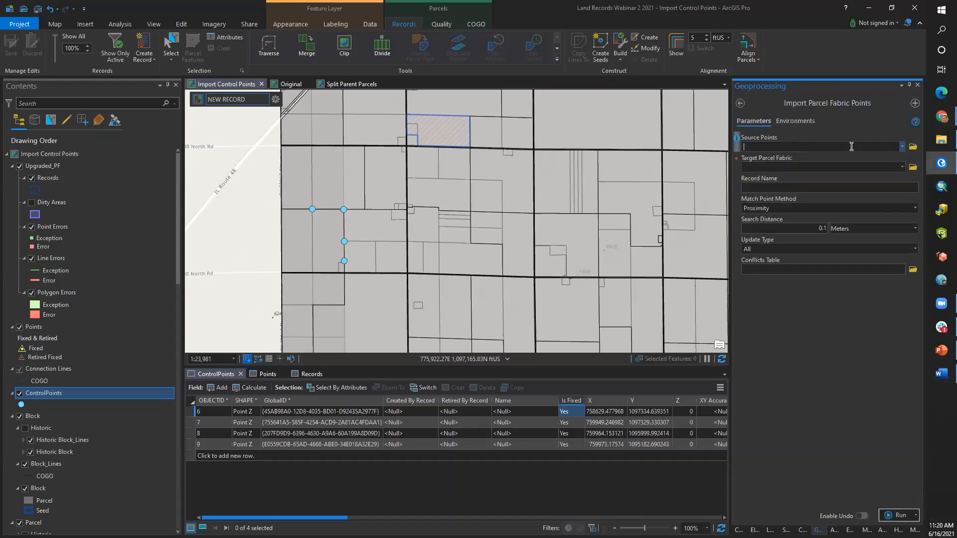
click(901, 146)
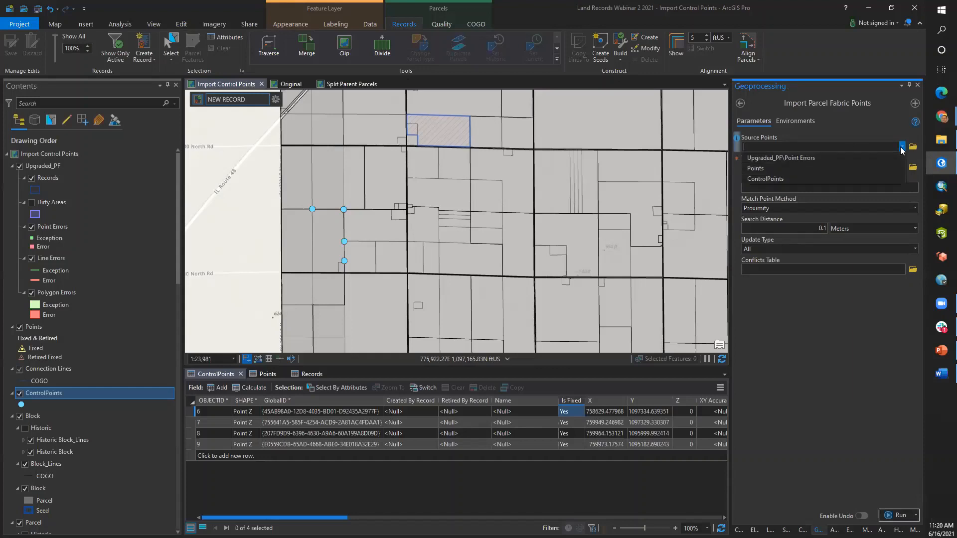
click(763, 178)
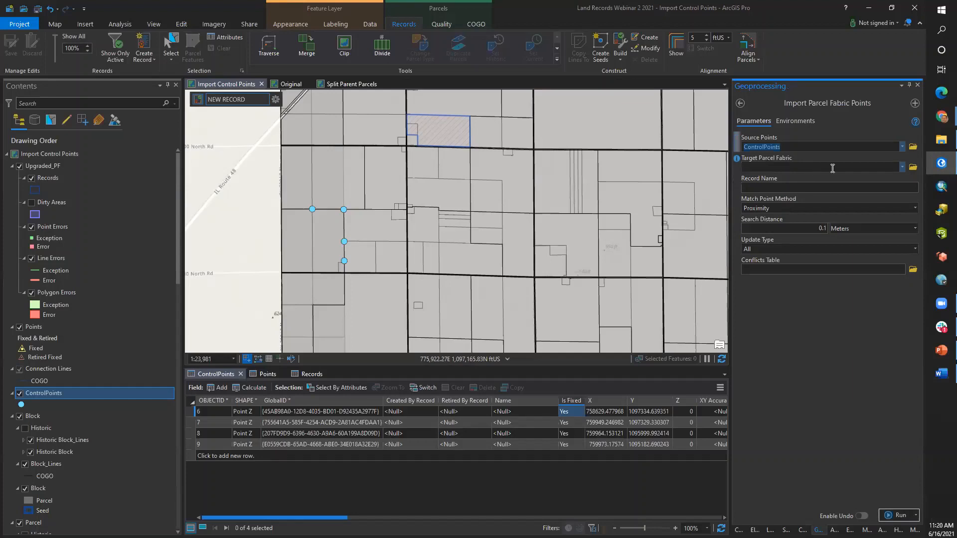
click(901, 168)
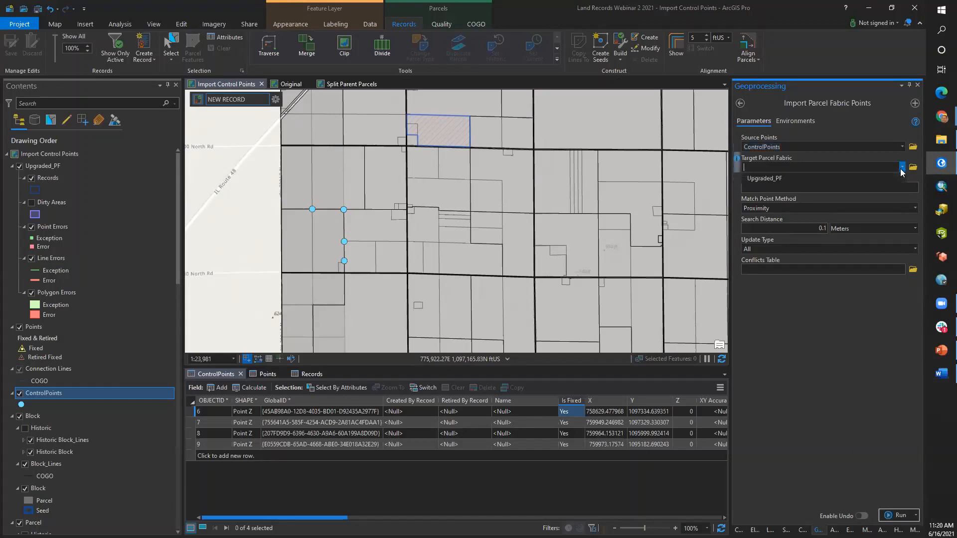
click(784, 177)
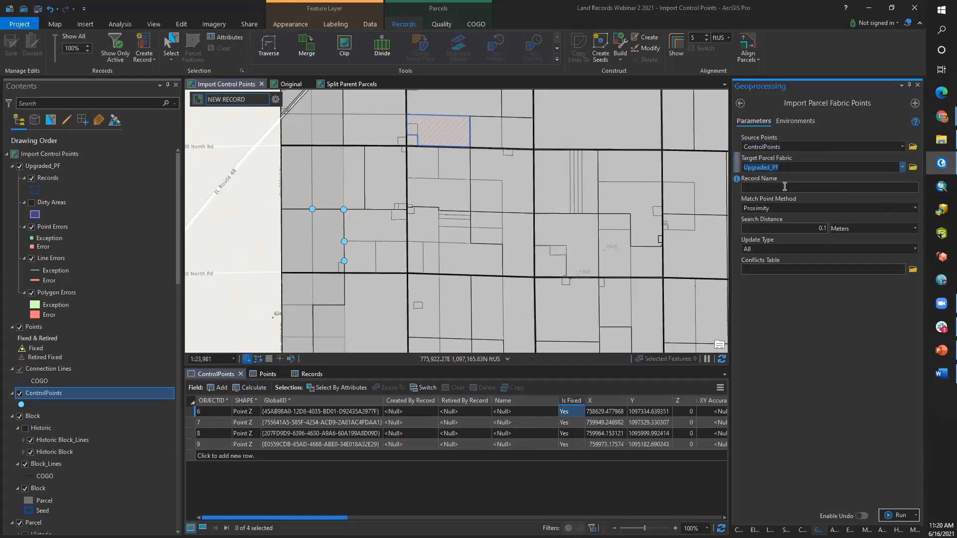
Set the import's record name to NEW RECORD and its match point method to Proximity.
click(784, 187)
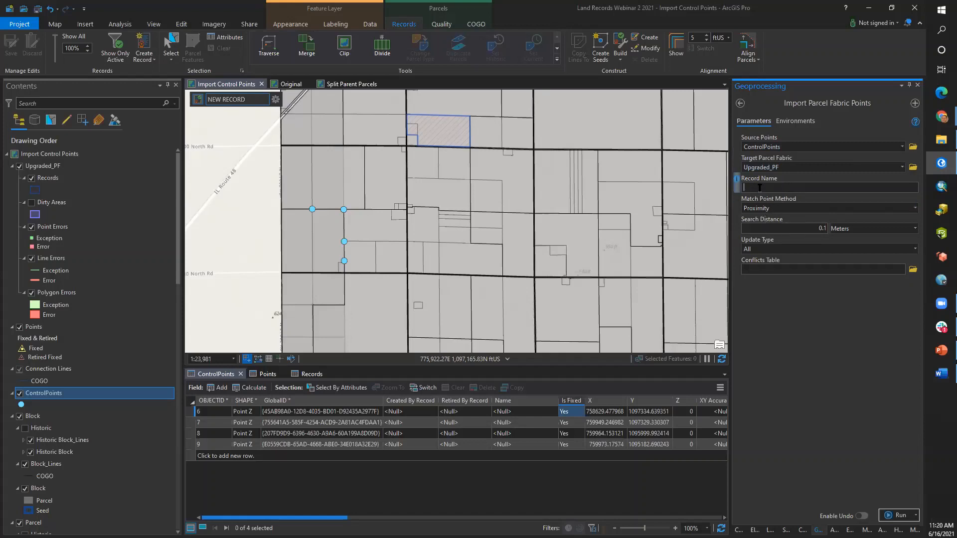
text(NEW RECORD)
click(916, 209)
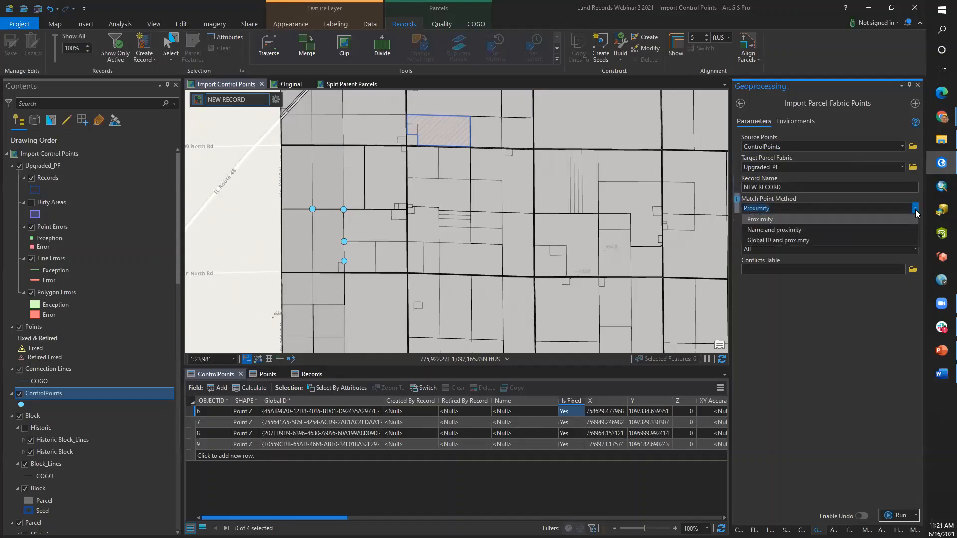
click(751, 220)
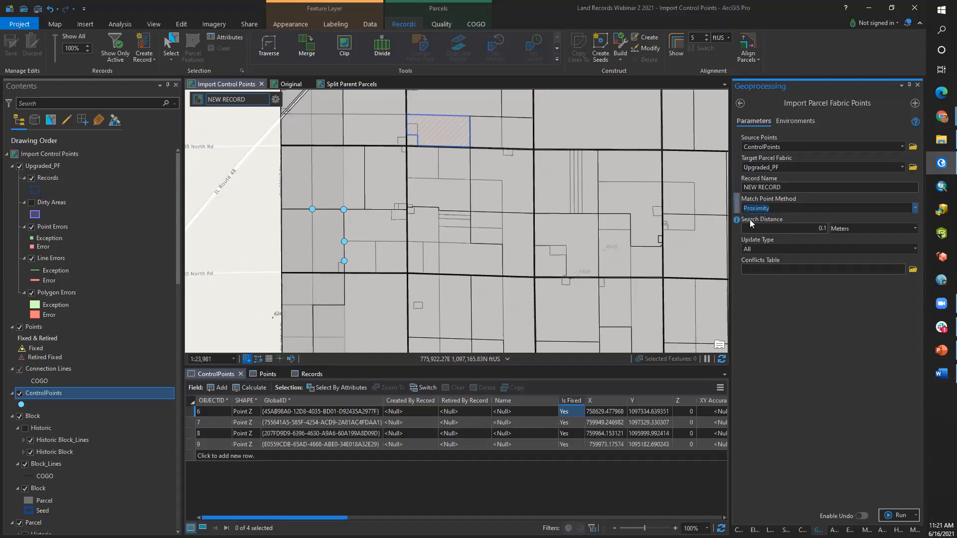
Set the search distance to 1 foot and the update type to Retire and replace.
key(Tab)
click(915, 229)
click(844, 318)
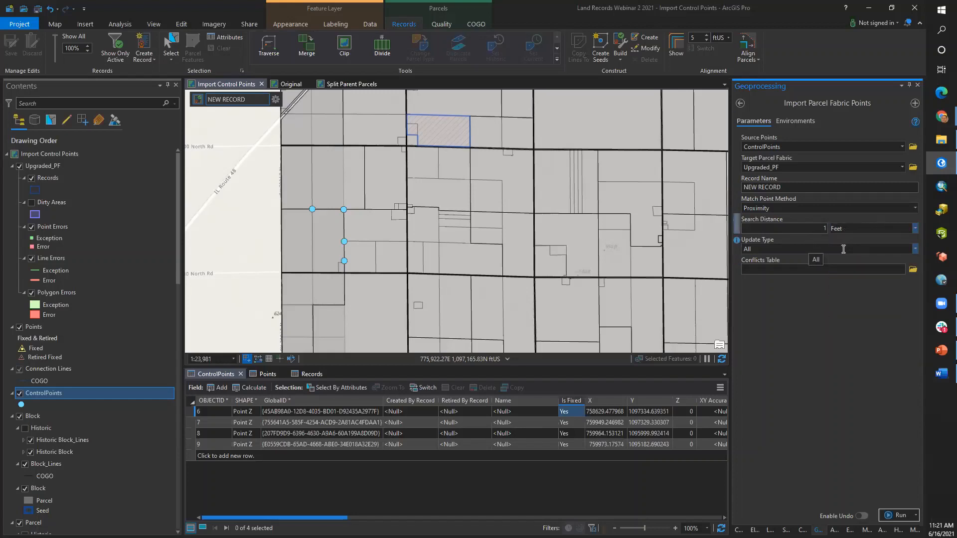
click(916, 249)
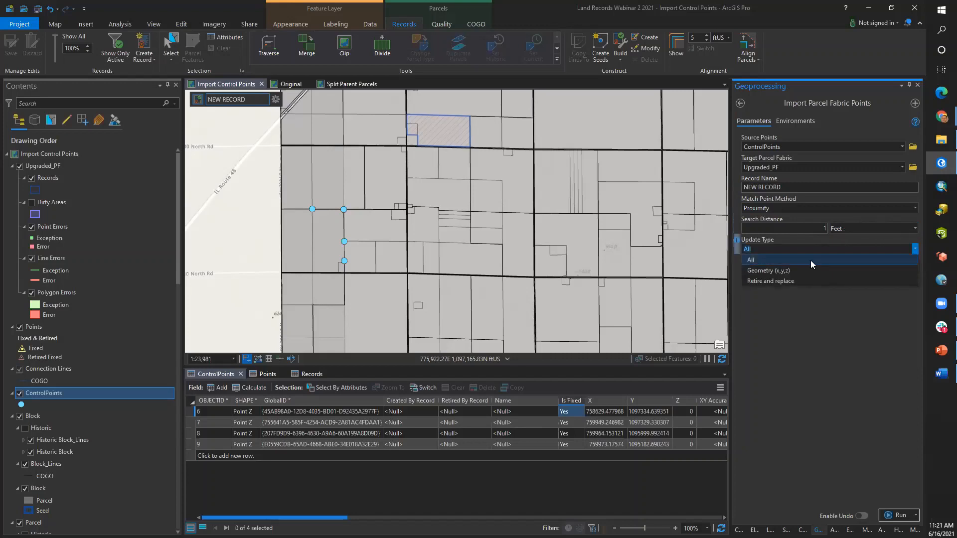
click(773, 281)
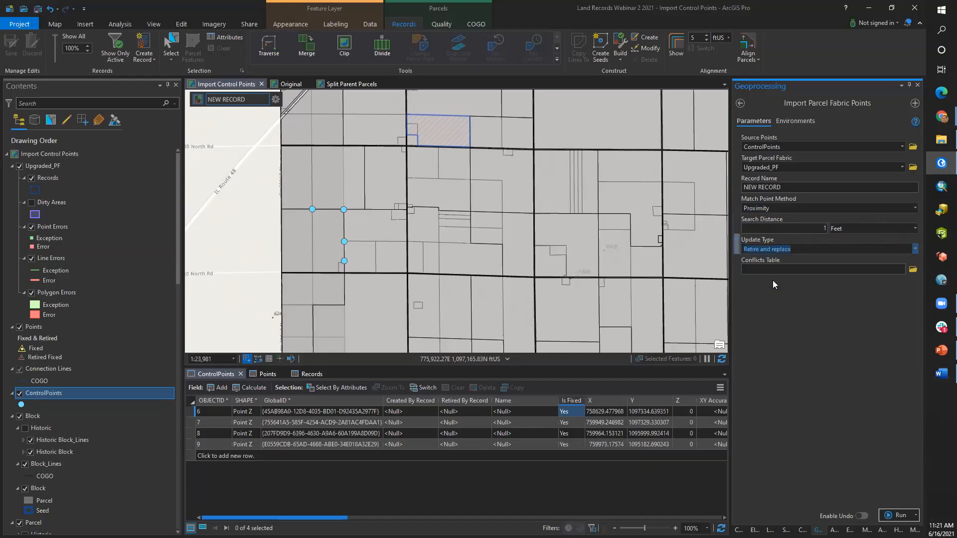
Set the conflicts table to a new table named ImportPointConflicts3 in the Pro_EditingWorkflows_2021.gdb geodatabase.
click(912, 270)
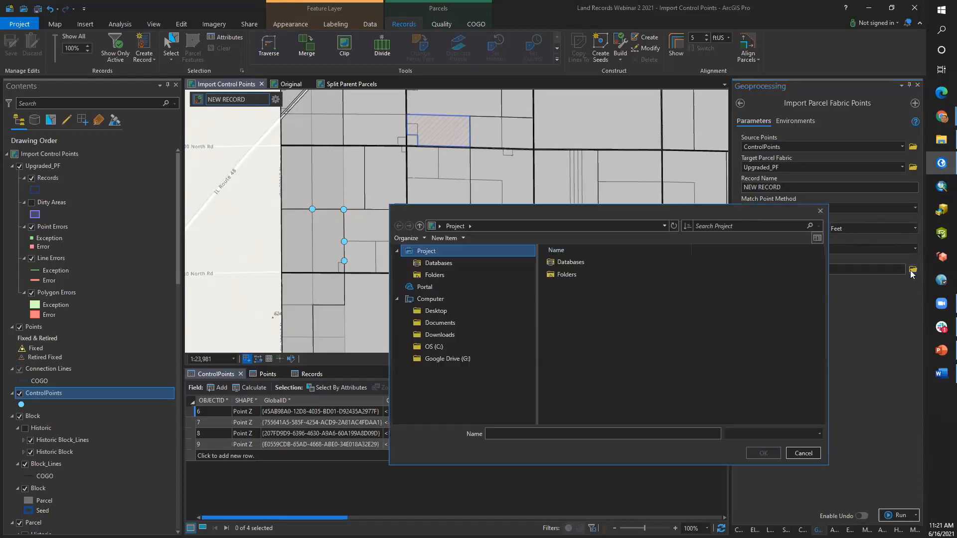
double_click(567, 271)
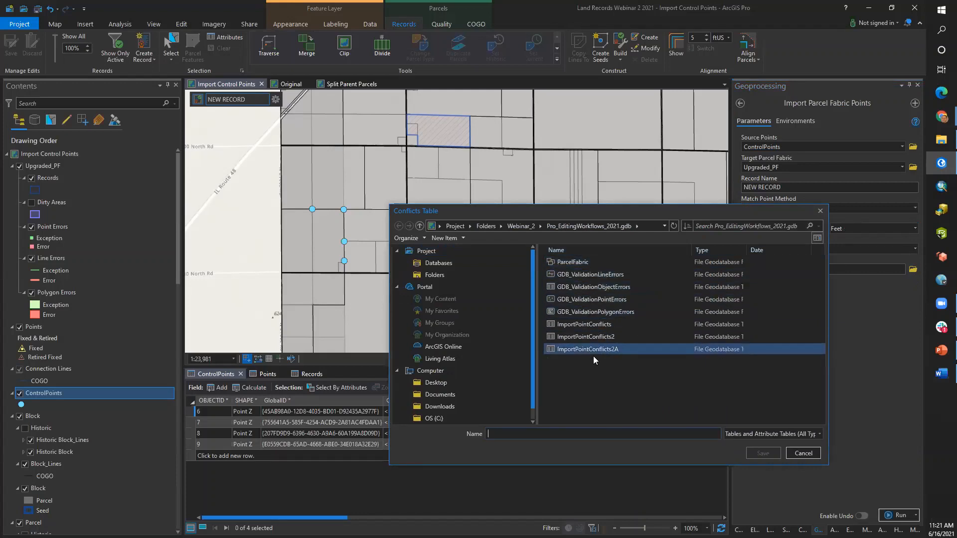
click(582, 325)
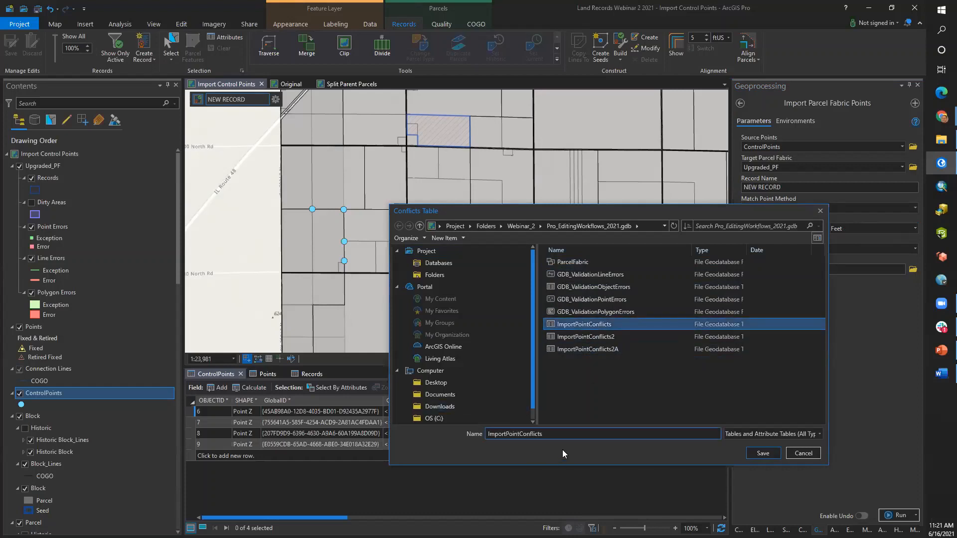
click(556, 434)
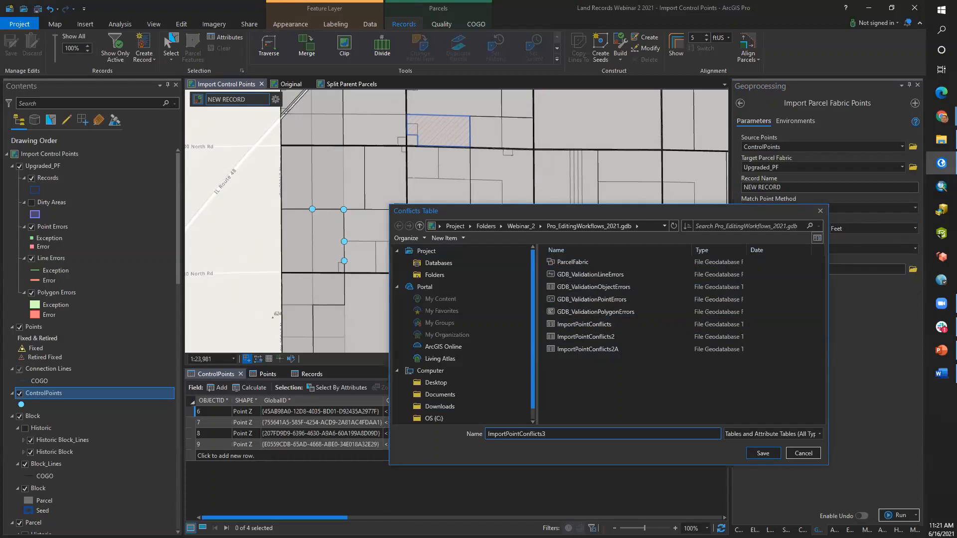
click(769, 454)
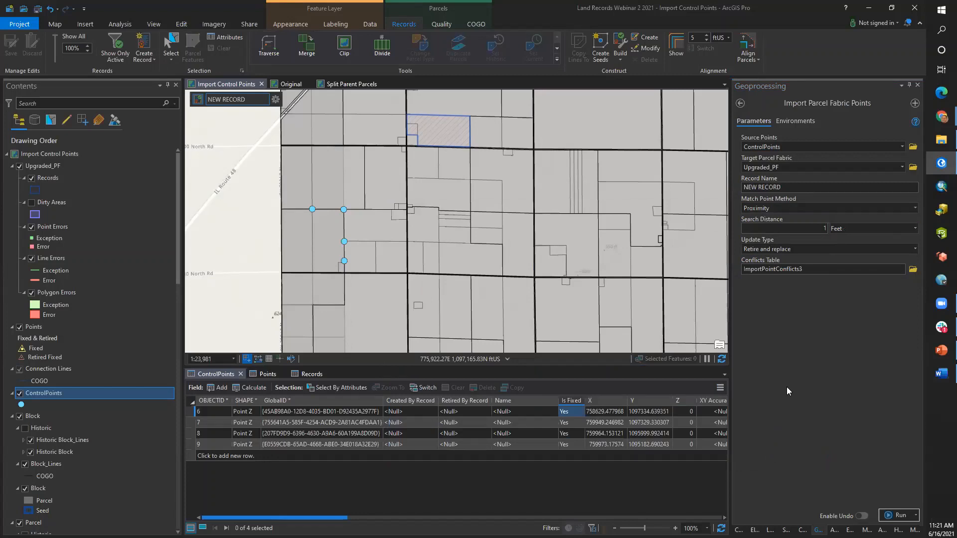
Enable undo for the tool and run the parcel fabric point import.
click(861, 517)
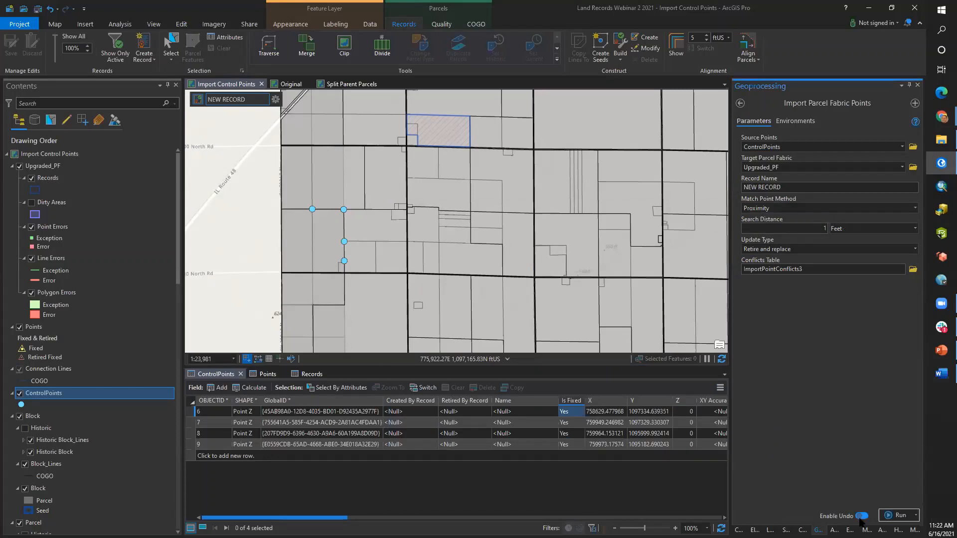
click(898, 515)
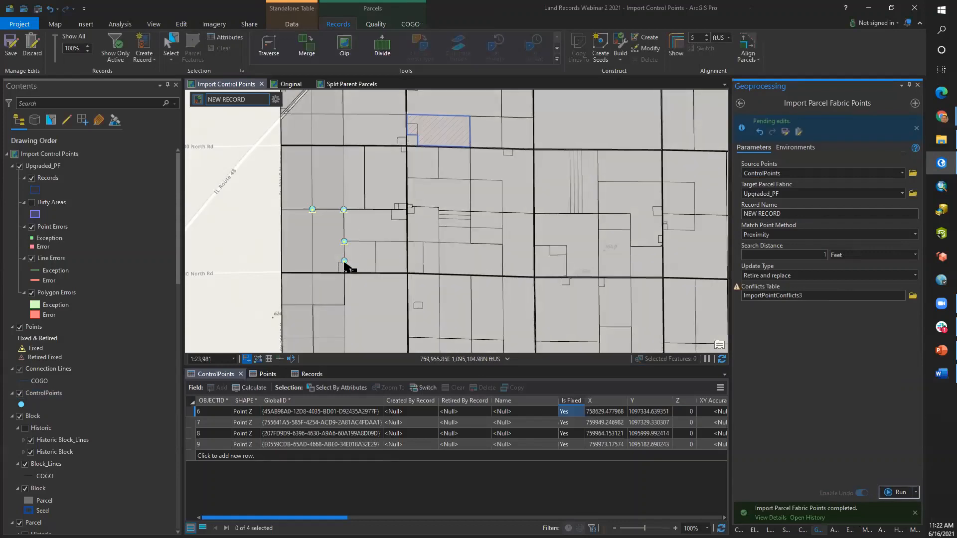
Examine the southernmost control point and the bearings and distances of its adjoining lines, and bring up the COGO commands.
scroll(345, 264, up, 2)
scroll(345, 264, up, 8)
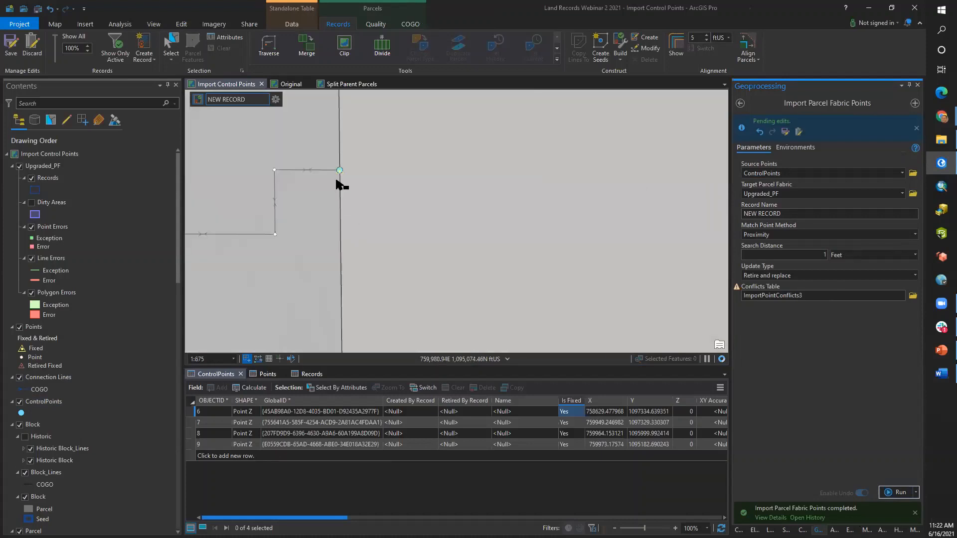
scroll(337, 174, up, 2)
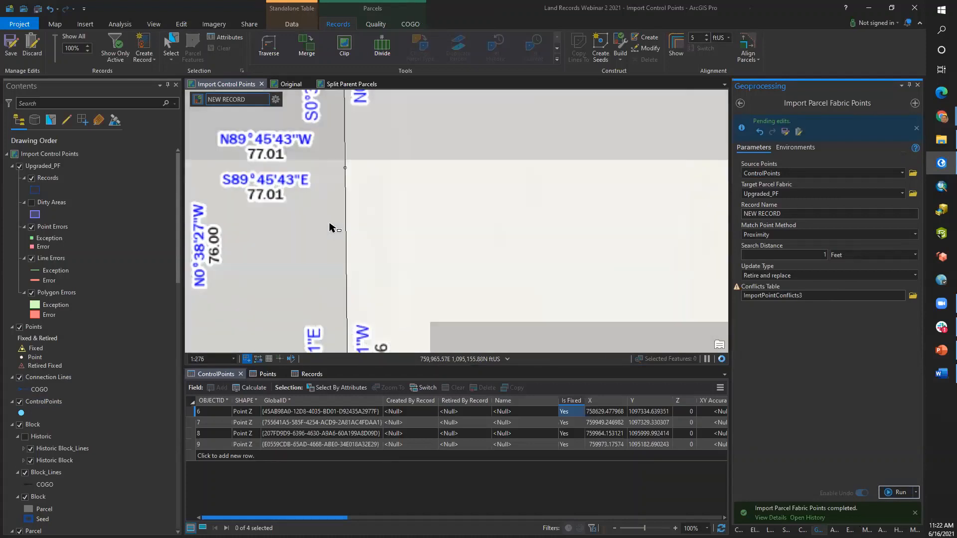
drag(357, 247, 445, 265)
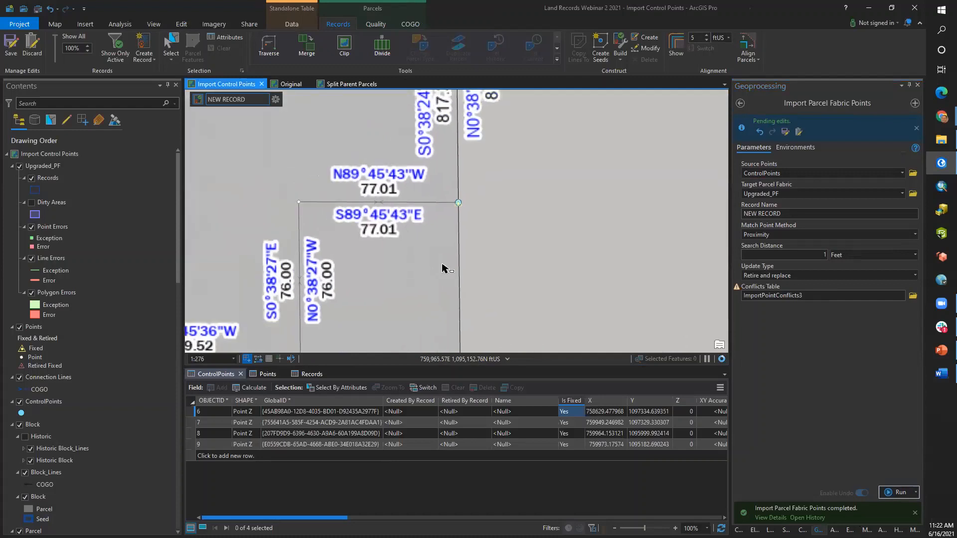
scroll(458, 209, up, 3)
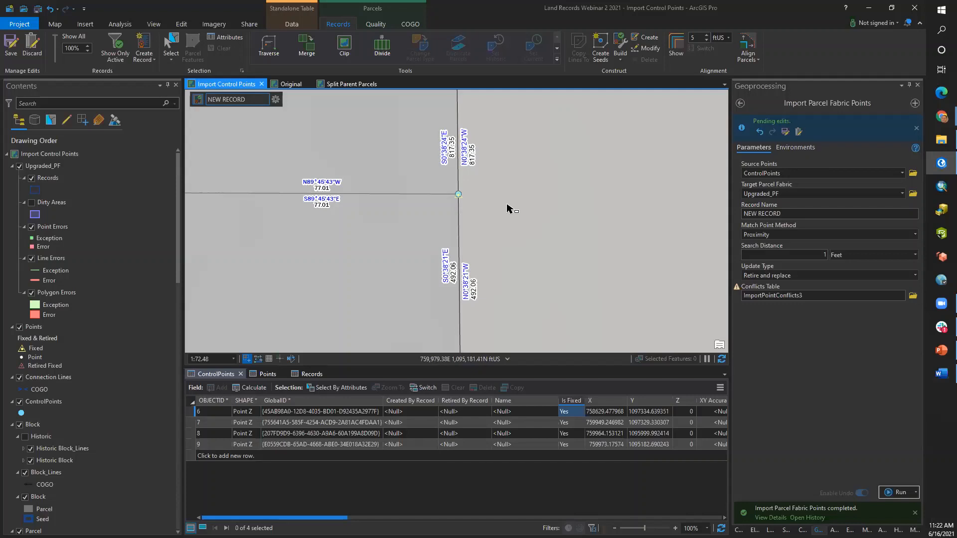
click(413, 25)
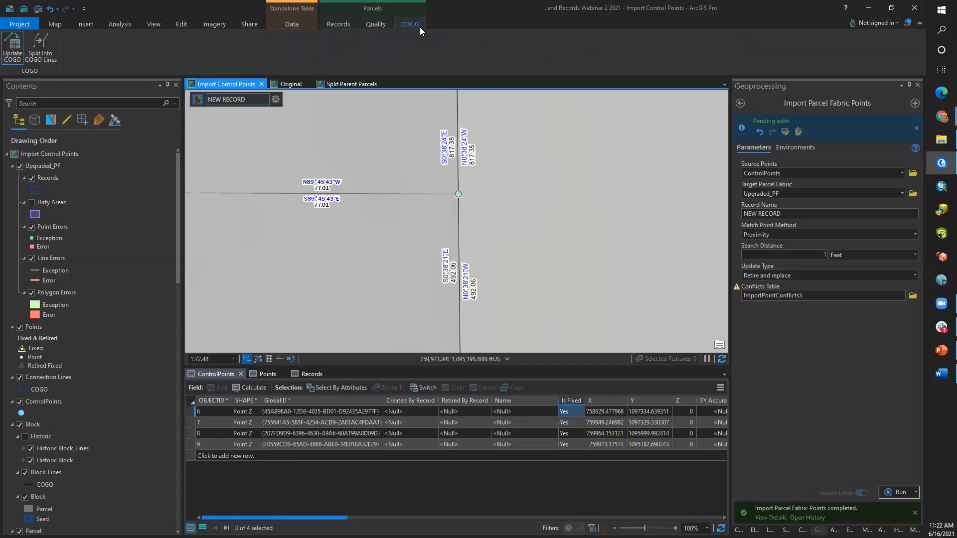
Select the tax lines meeting at the southernmost control point and update all their COGO distances and directions.
click(181, 25)
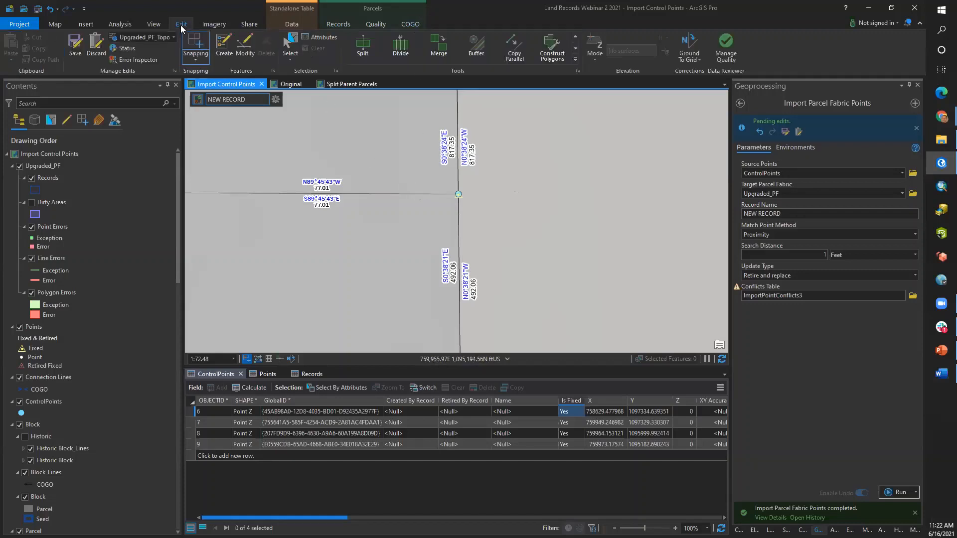
click(291, 44)
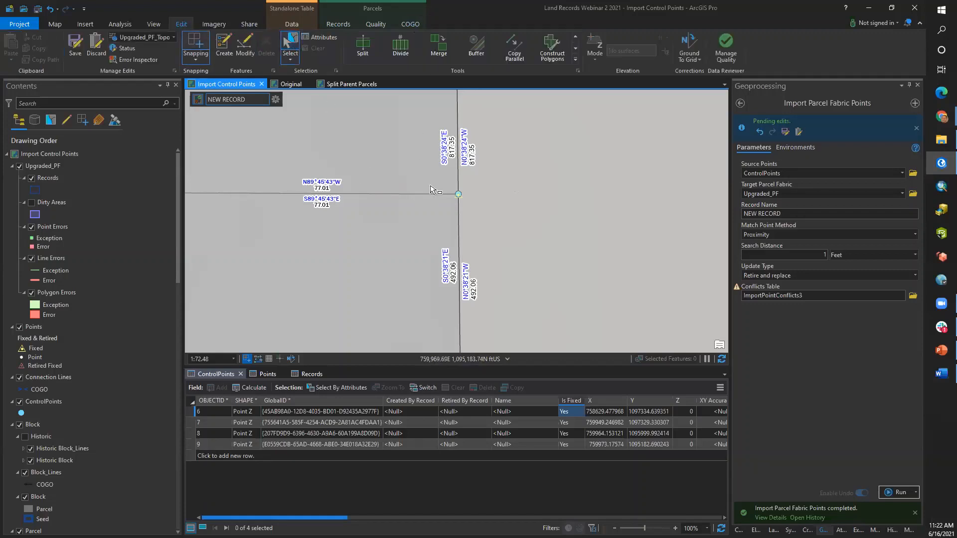
drag(433, 188, 483, 213)
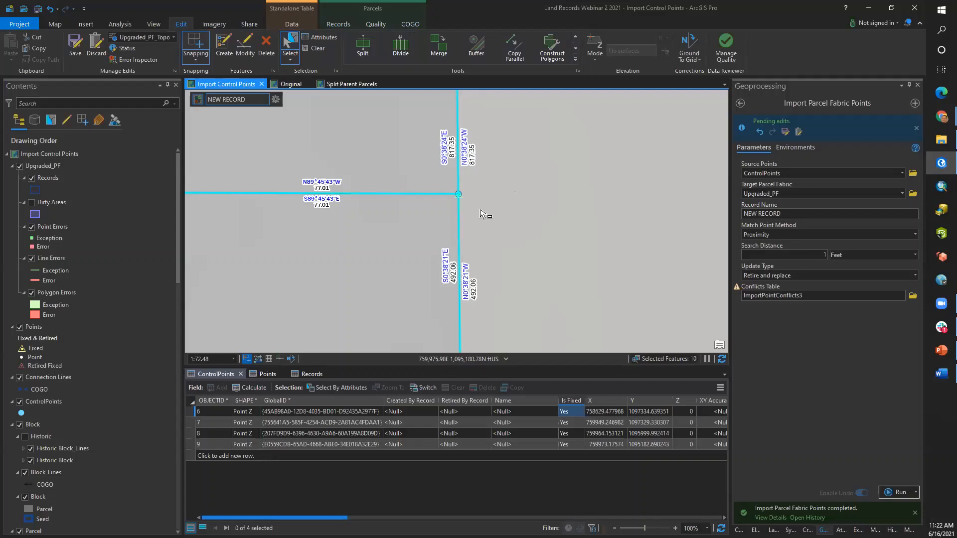
click(417, 23)
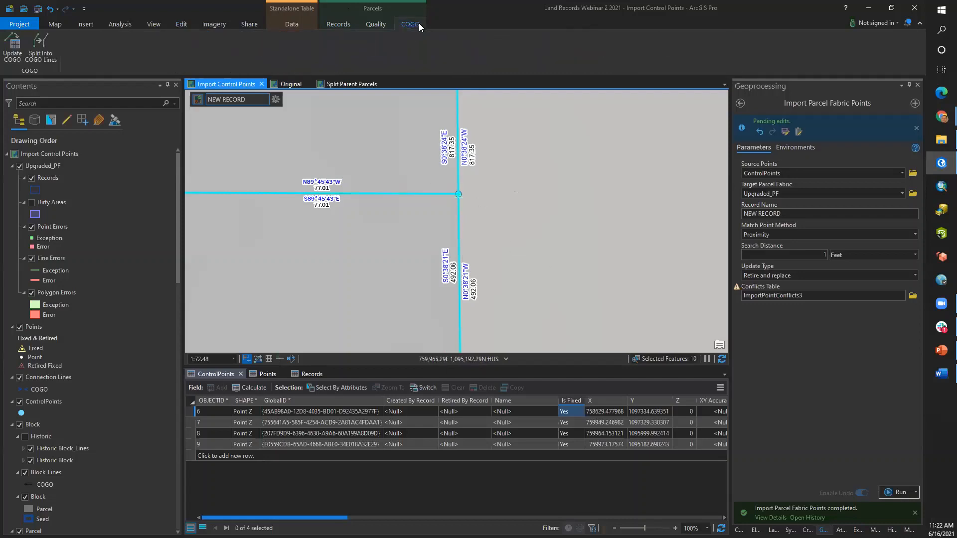
click(15, 54)
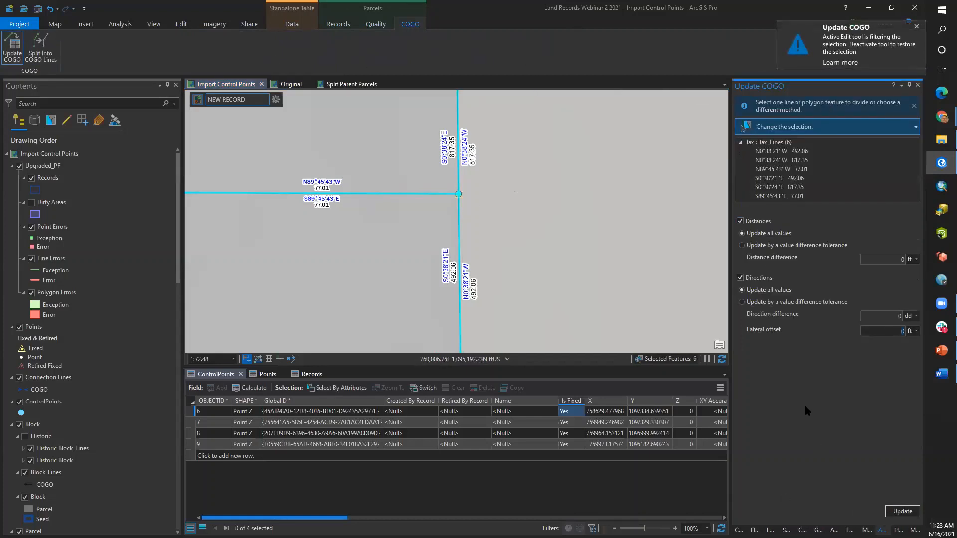
click(898, 515)
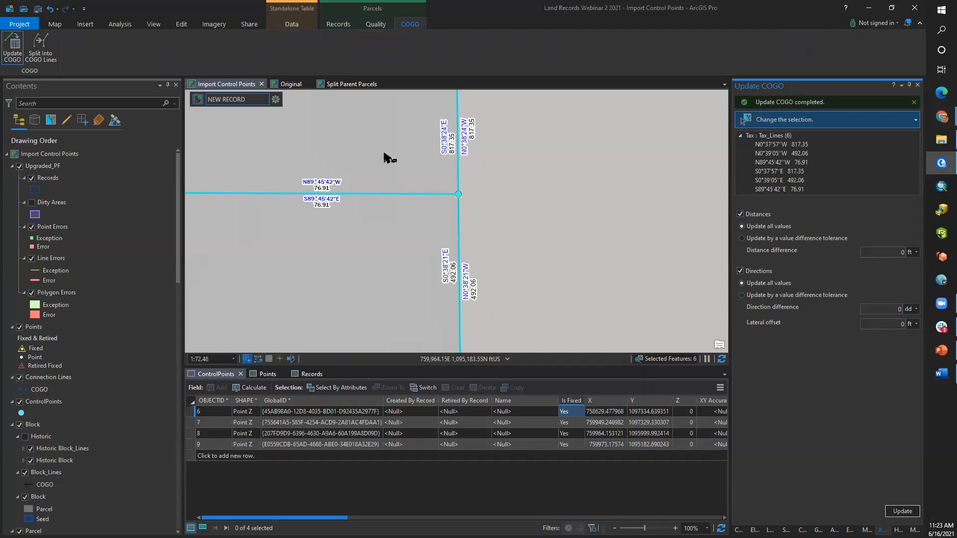
In the Split Parent Parcels map, list the records in the map extent and make Split Parent Parcels Demo the active record.
click(345, 87)
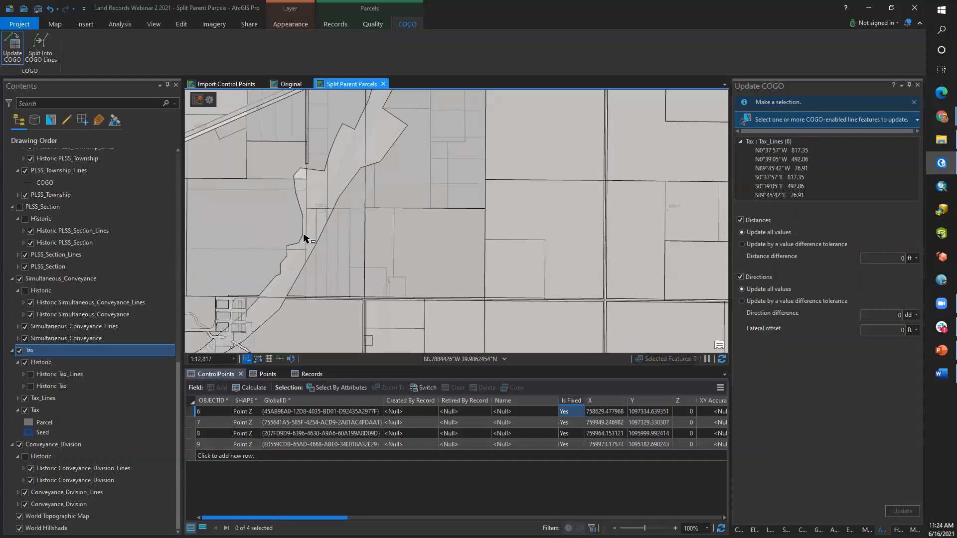
click(217, 100)
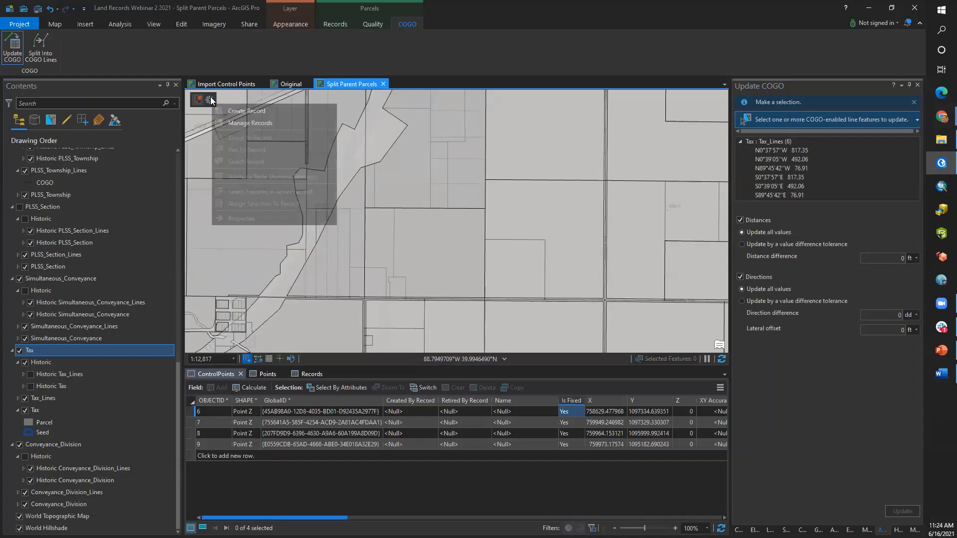
click(239, 122)
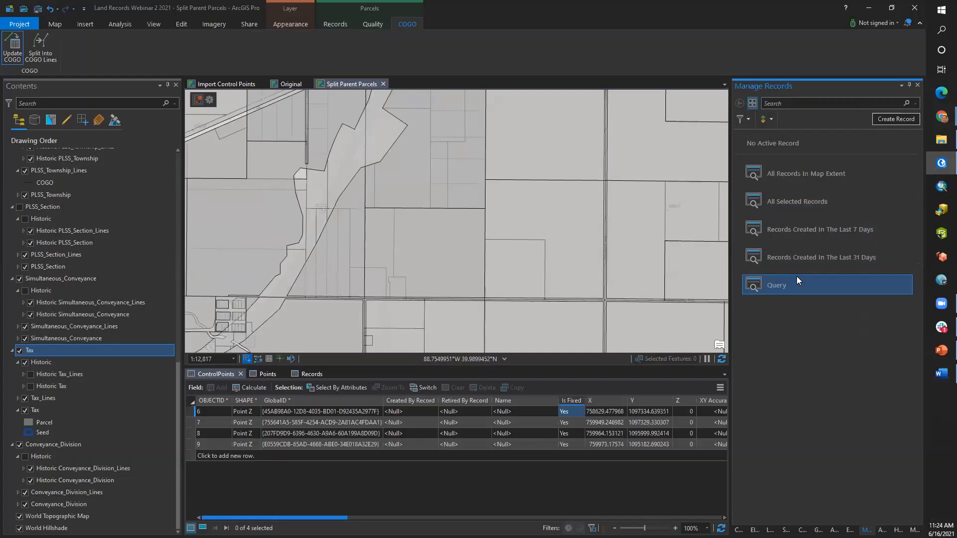
click(798, 176)
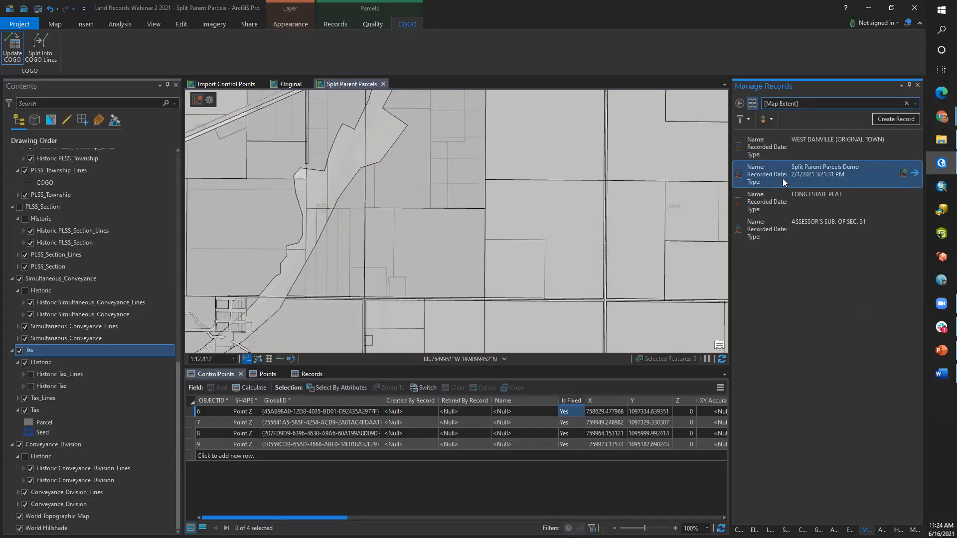
right_click(809, 177)
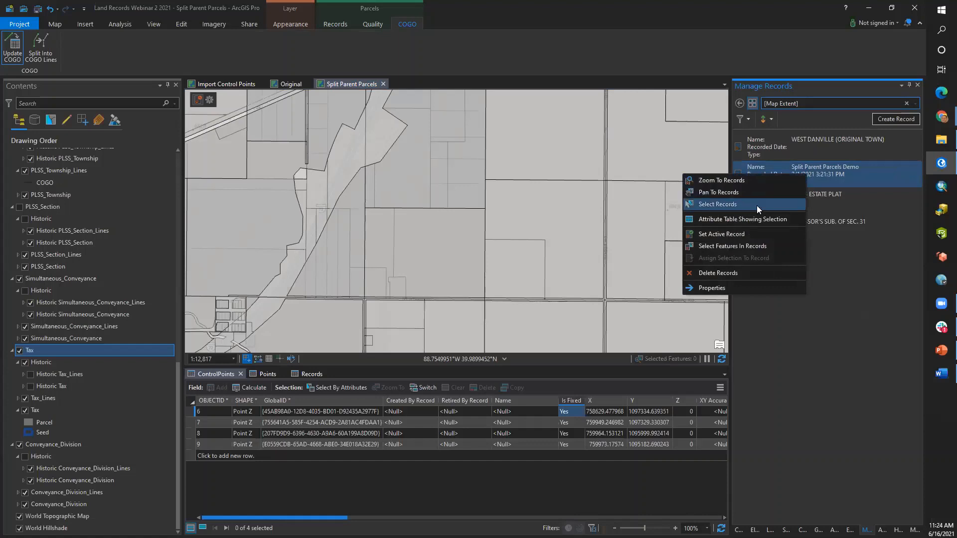
click(722, 235)
click(722, 235)
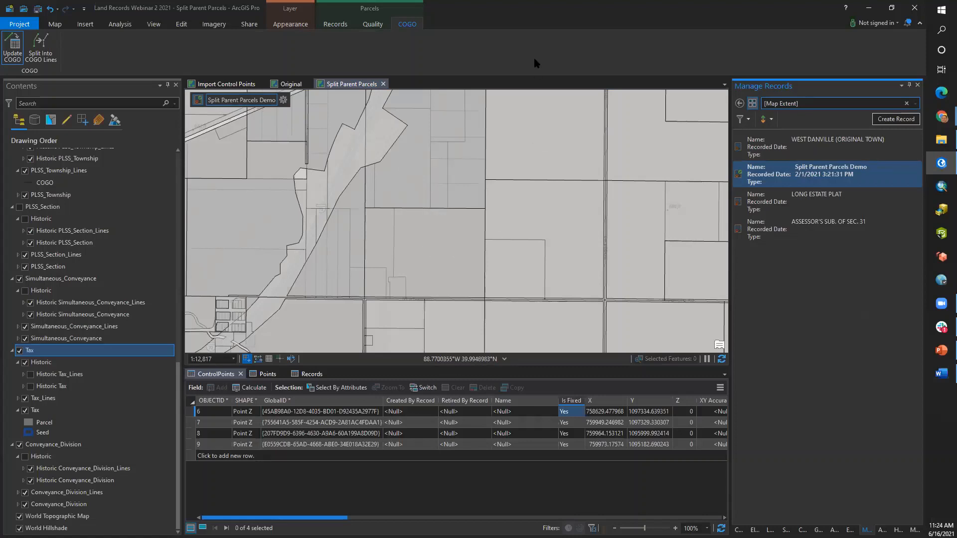
Copy the lines of the square parcel north of Newburg Rd to the active record as Tax, showing only that record and preserving attributes.
click(180, 24)
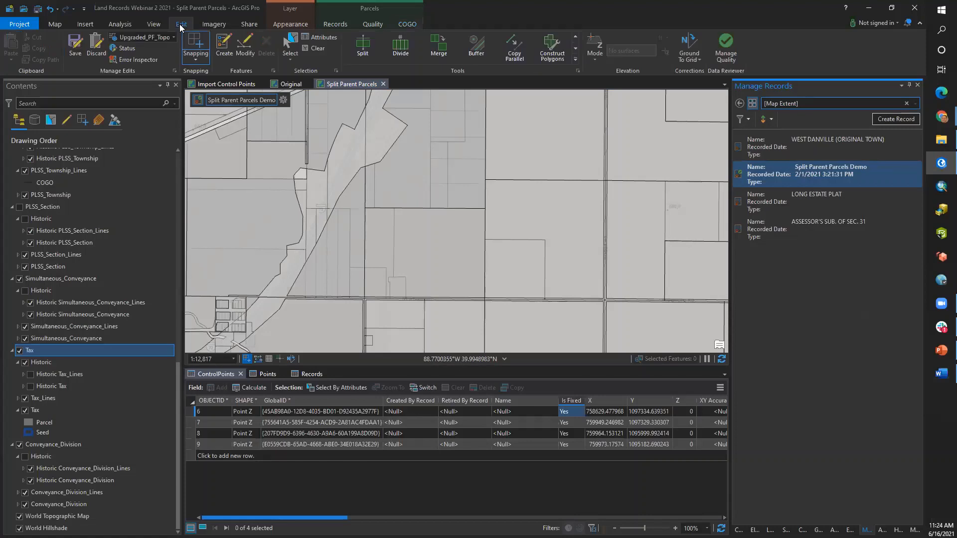
click(290, 46)
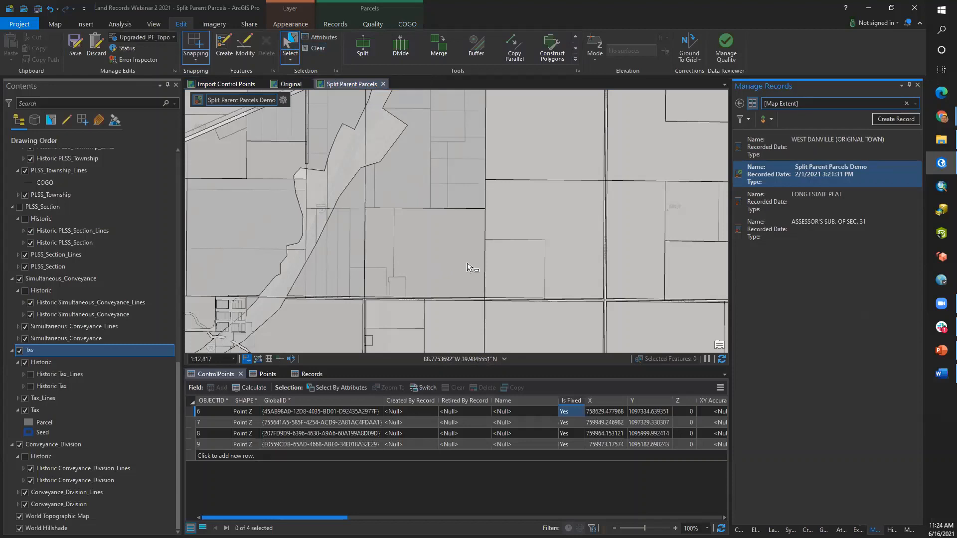
click(505, 252)
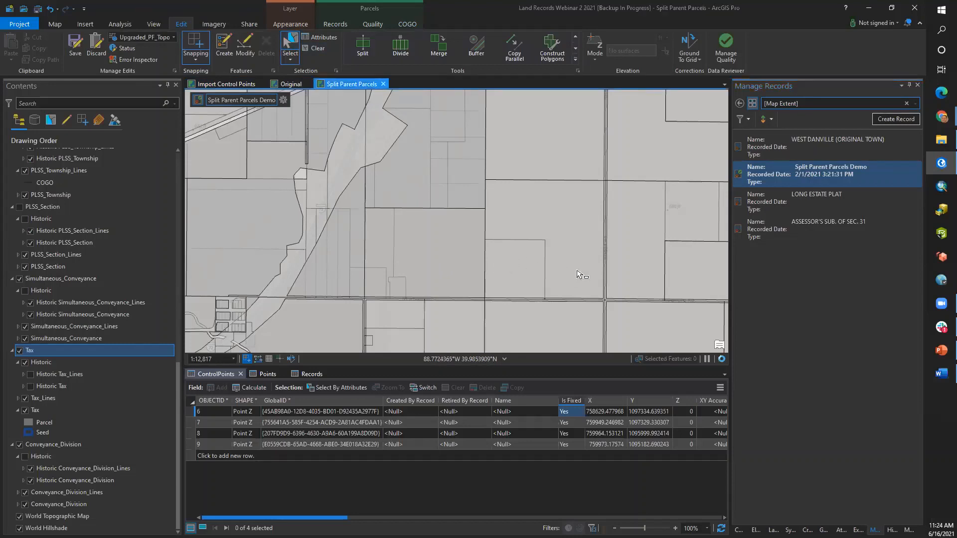
click(579, 274)
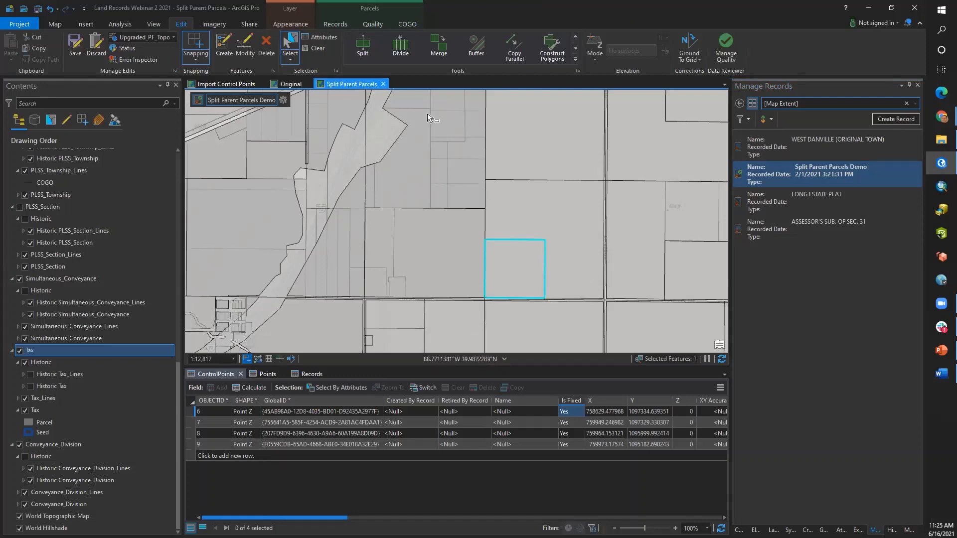
click(334, 22)
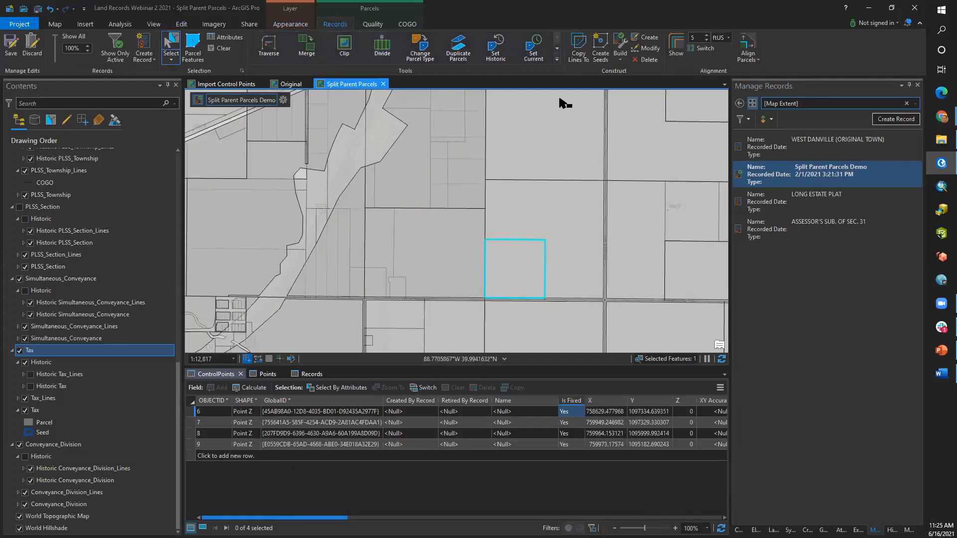
click(579, 62)
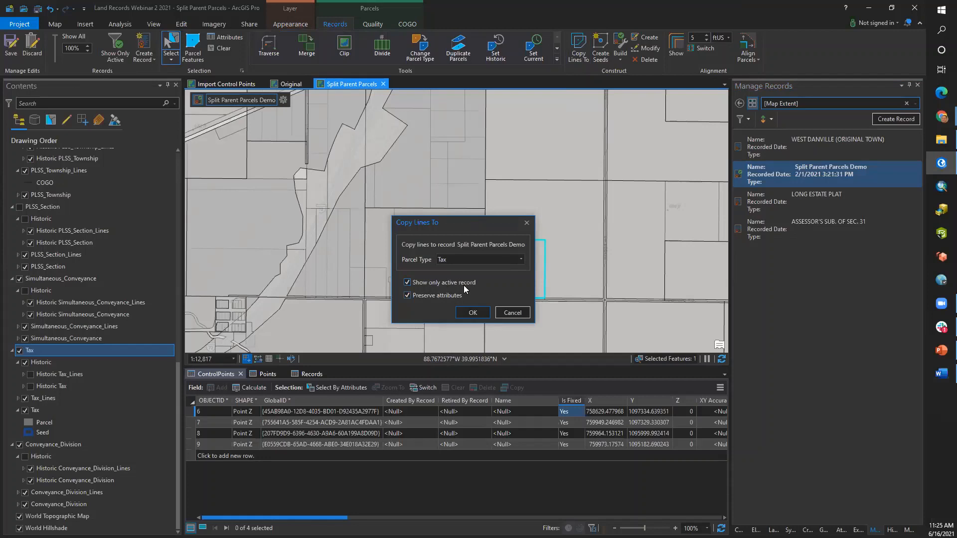
click(474, 314)
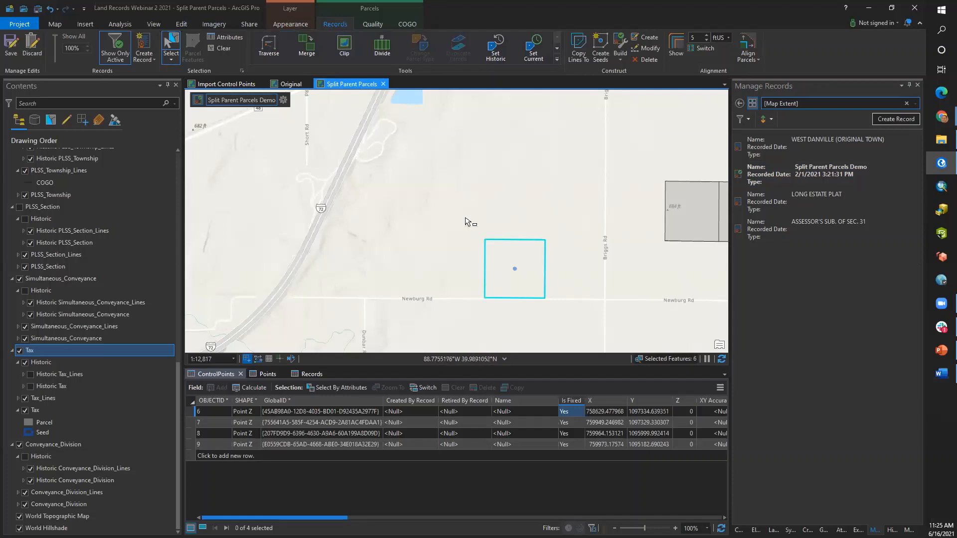
Divide the north boundary line of the copied square parcel into 3 equal parts.
click(512, 243)
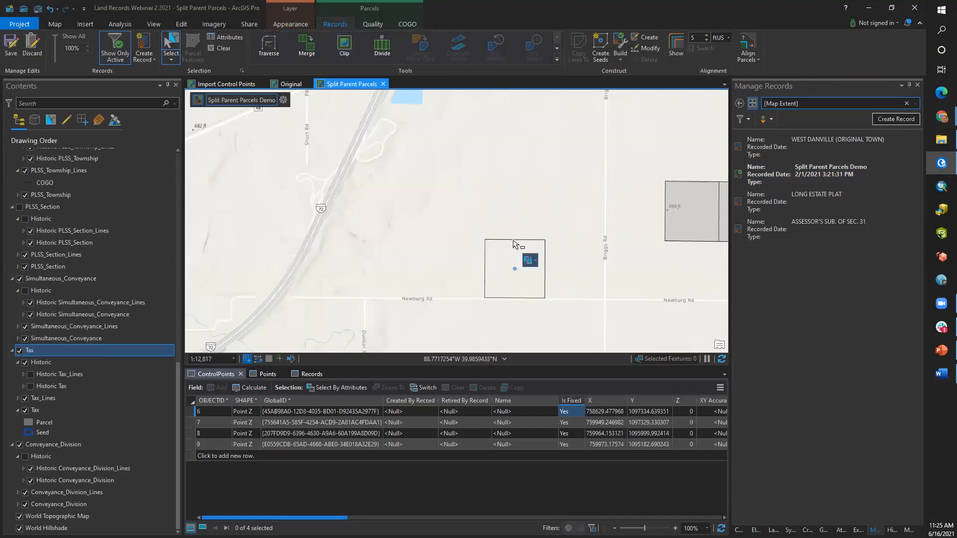
mouse_move(531, 261)
click(538, 284)
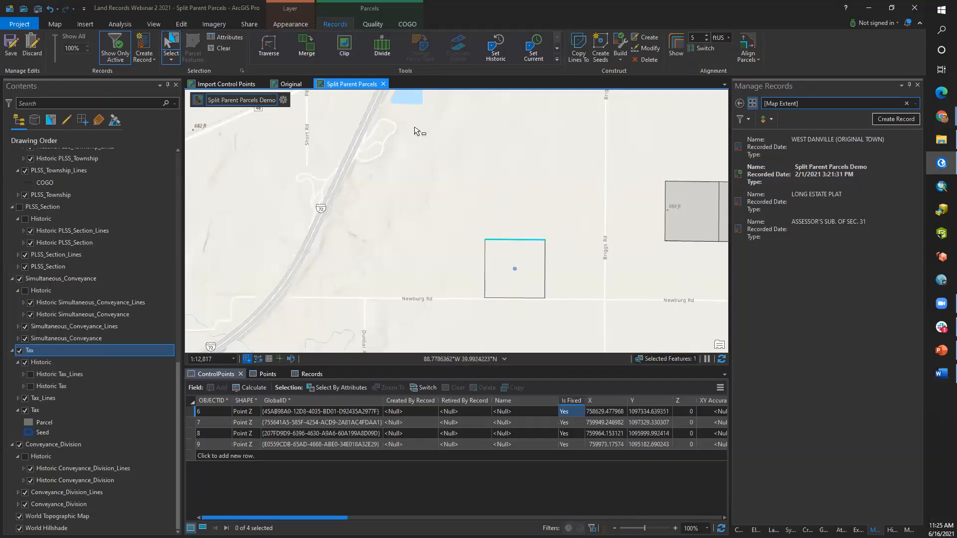
click(382, 54)
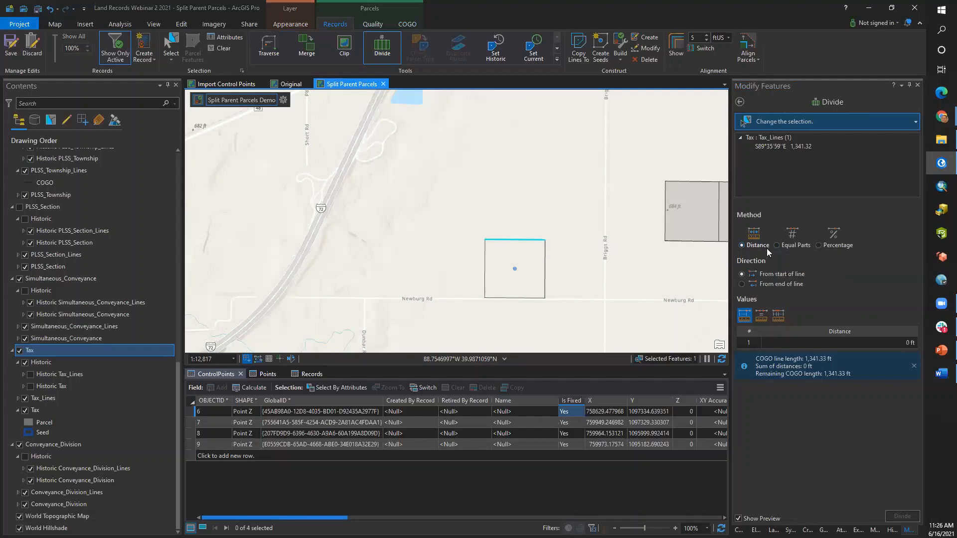
click(793, 246)
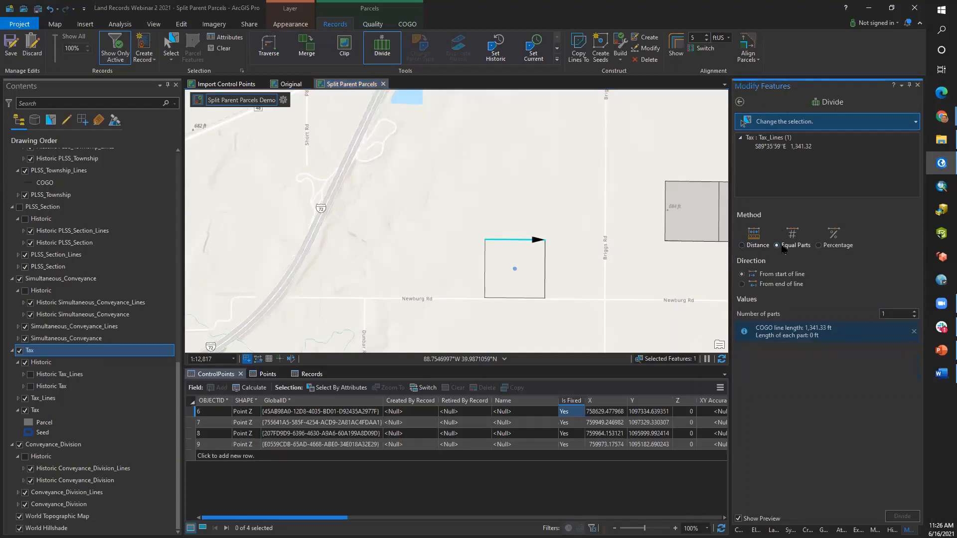
click(819, 246)
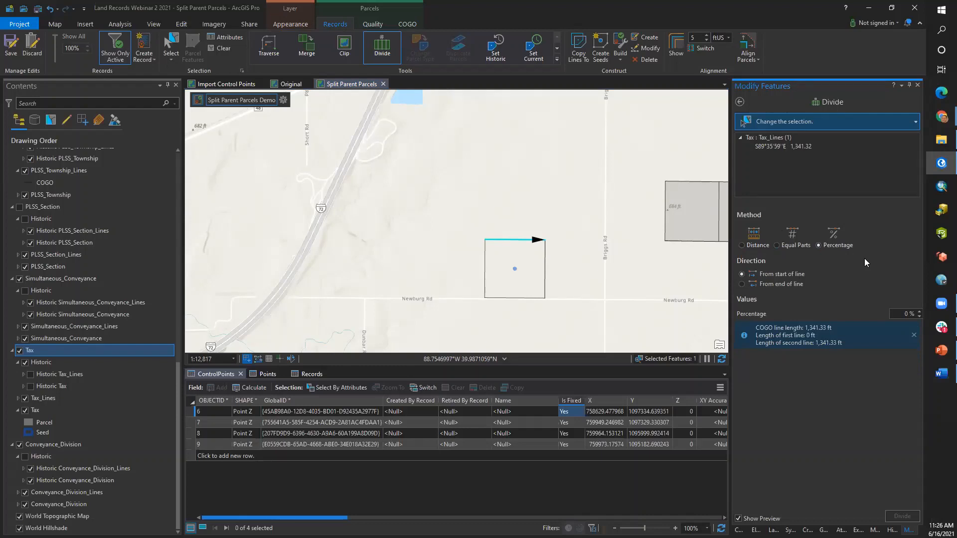
click(778, 248)
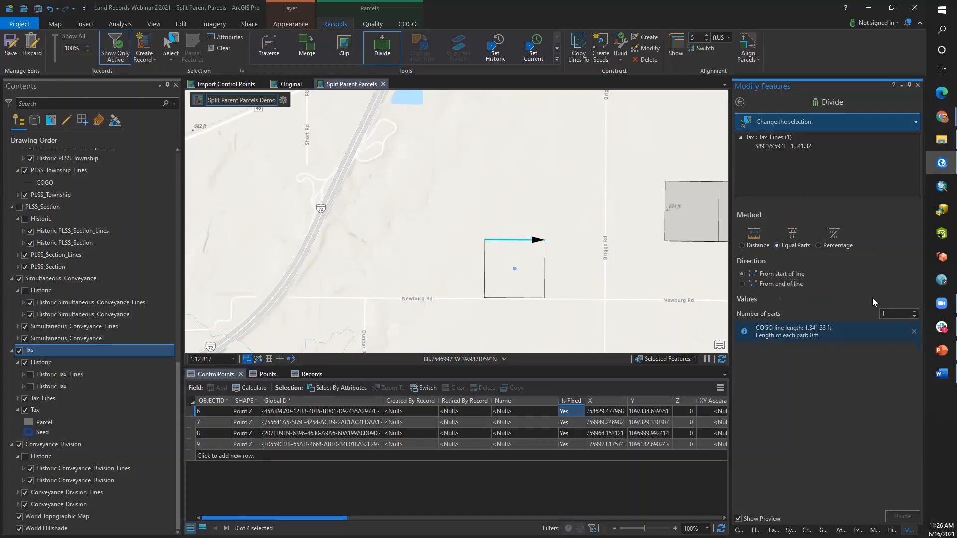
click(915, 312)
click(915, 311)
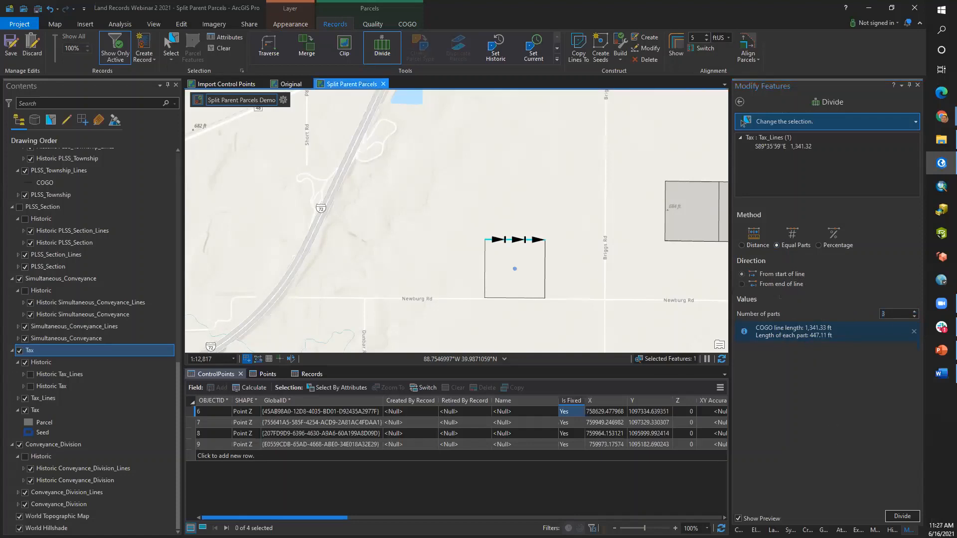
click(902, 516)
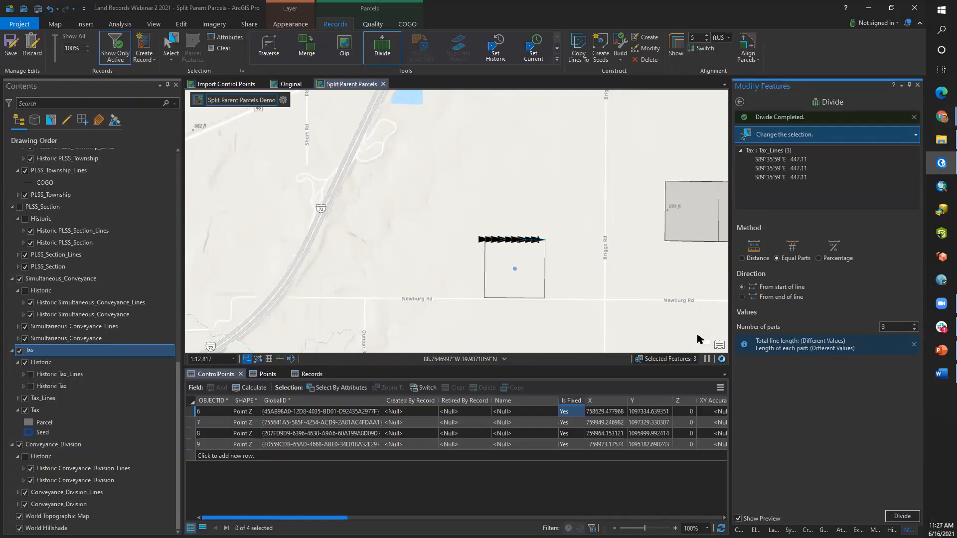
Divide the parcel's south boundary line along Newburg Rd into 3 equal parts.
click(497, 302)
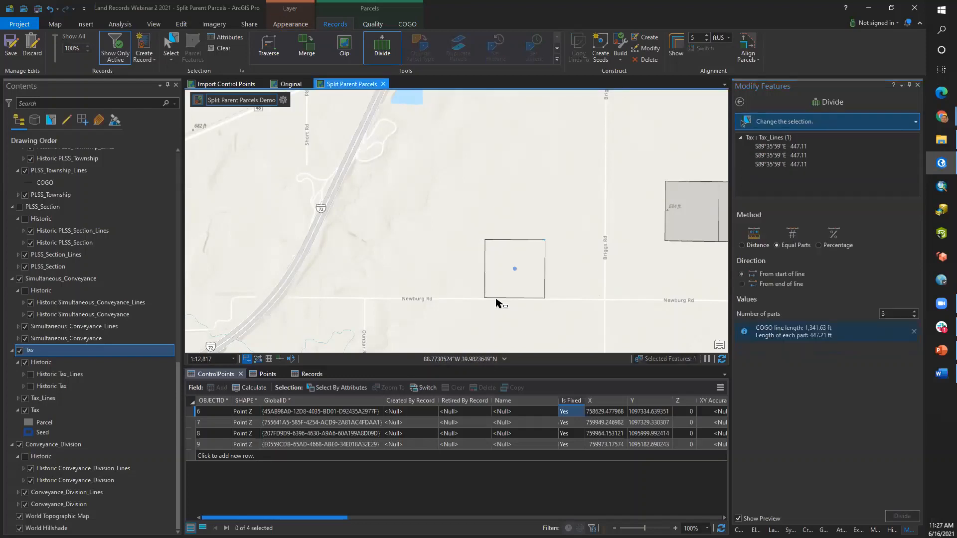
click(741, 285)
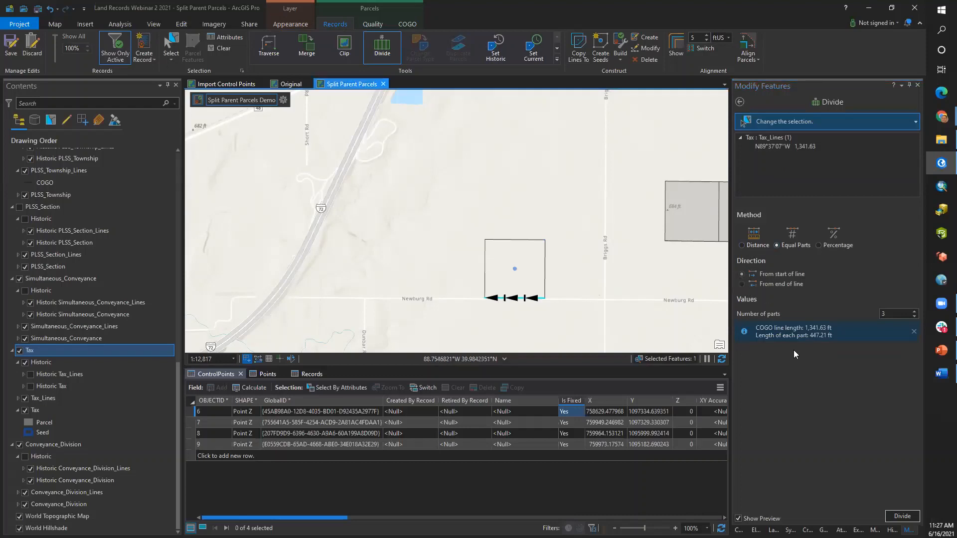
click(900, 517)
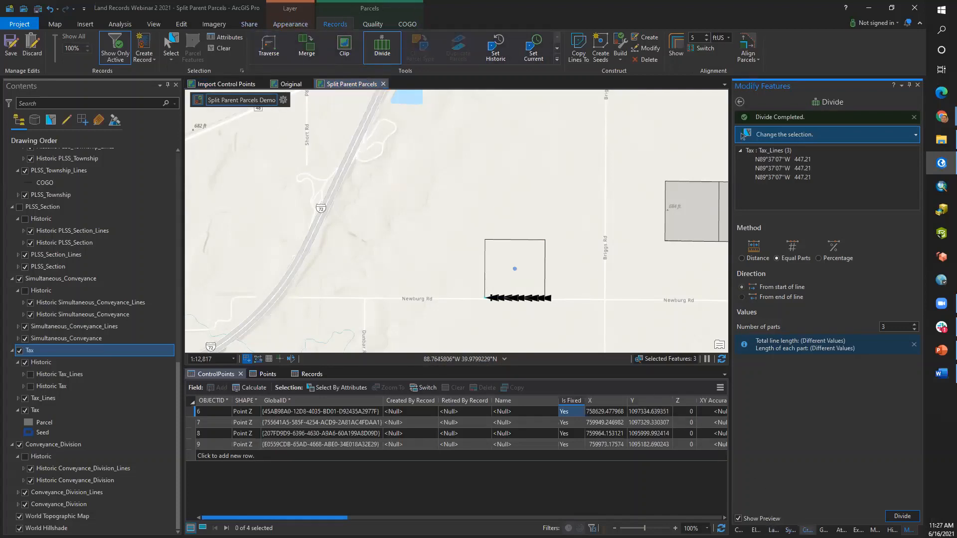
Draw a Tax parcel line from the western division point on the south boundary to the matching point on the north boundary.
click(807, 530)
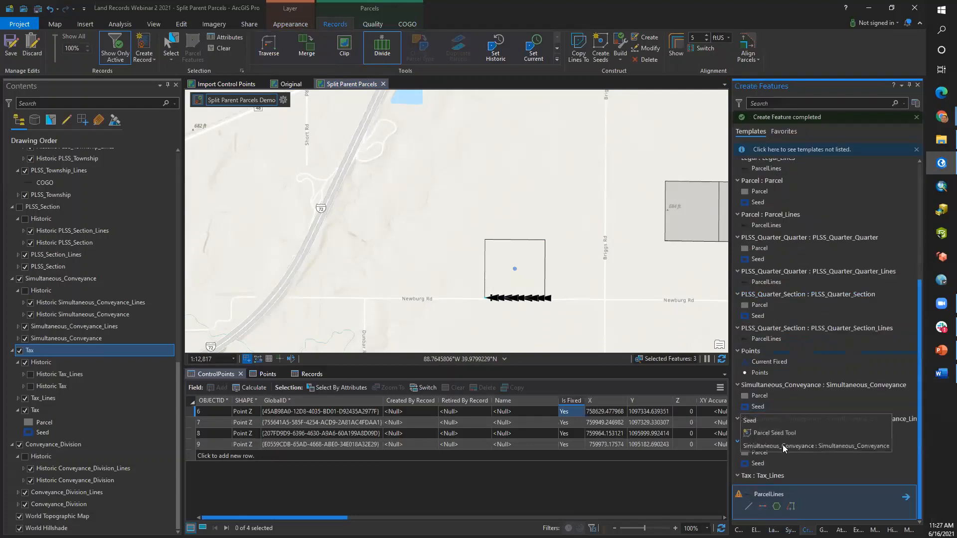
click(749, 507)
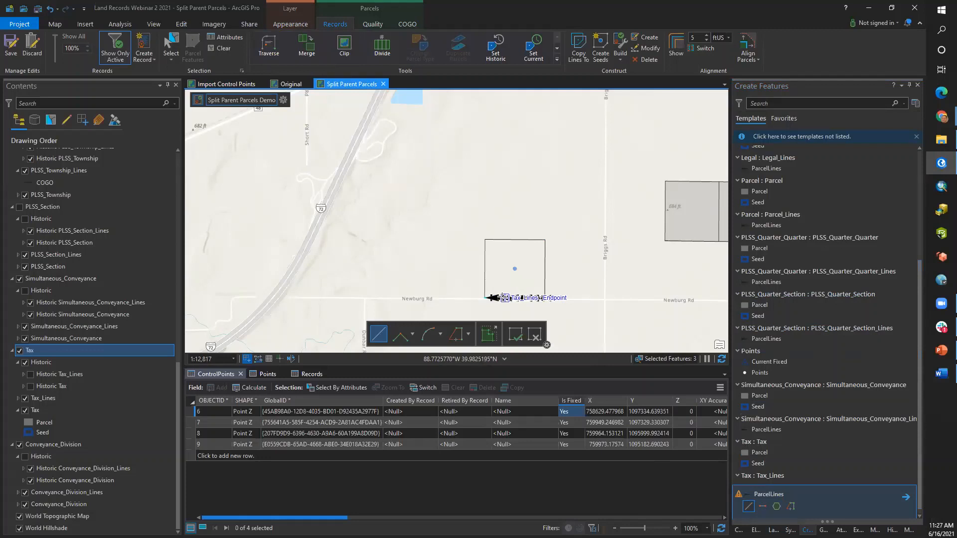
click(505, 298)
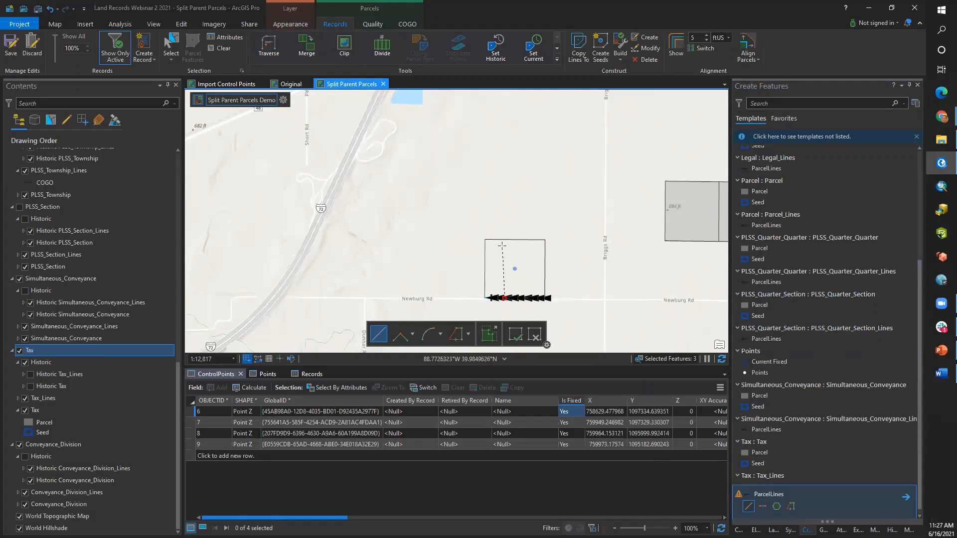
click(504, 240)
right_click(527, 225)
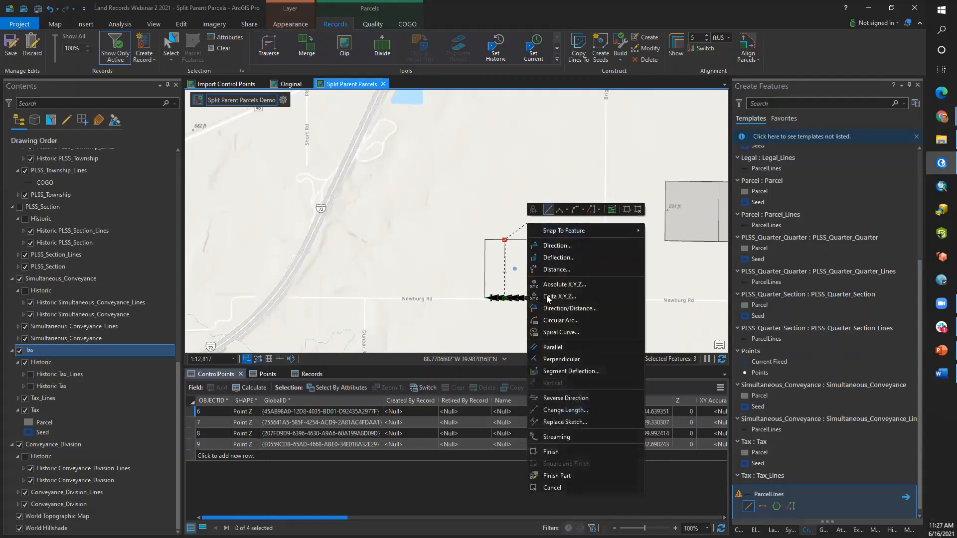
click(551, 451)
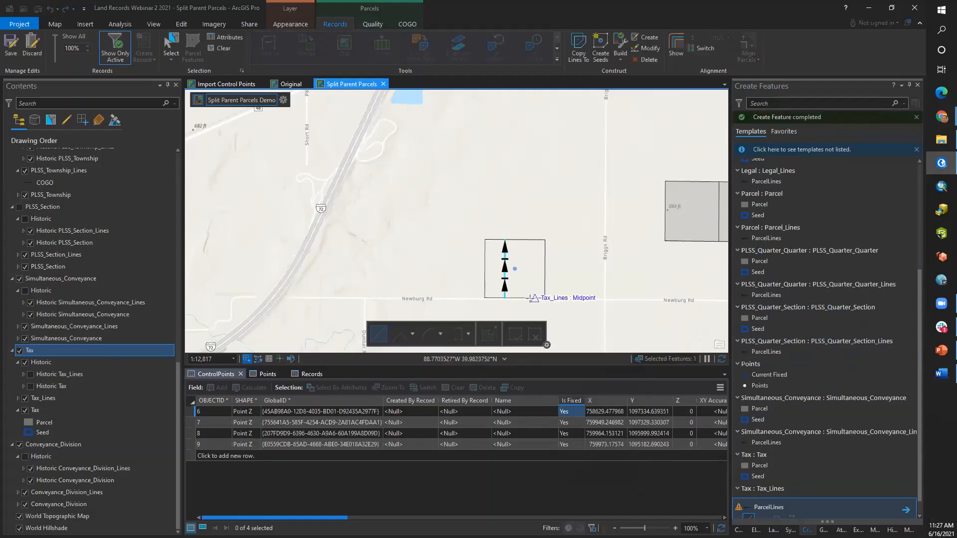
Draw a Tax parcel line from the eastern division point on the south boundary to its match on the north, and create seeds for the parcels.
click(525, 298)
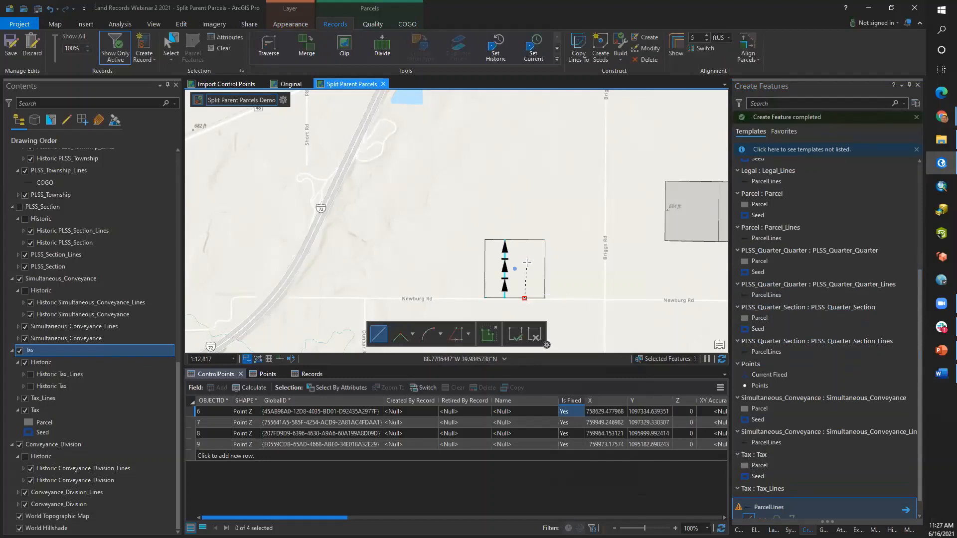
click(527, 239)
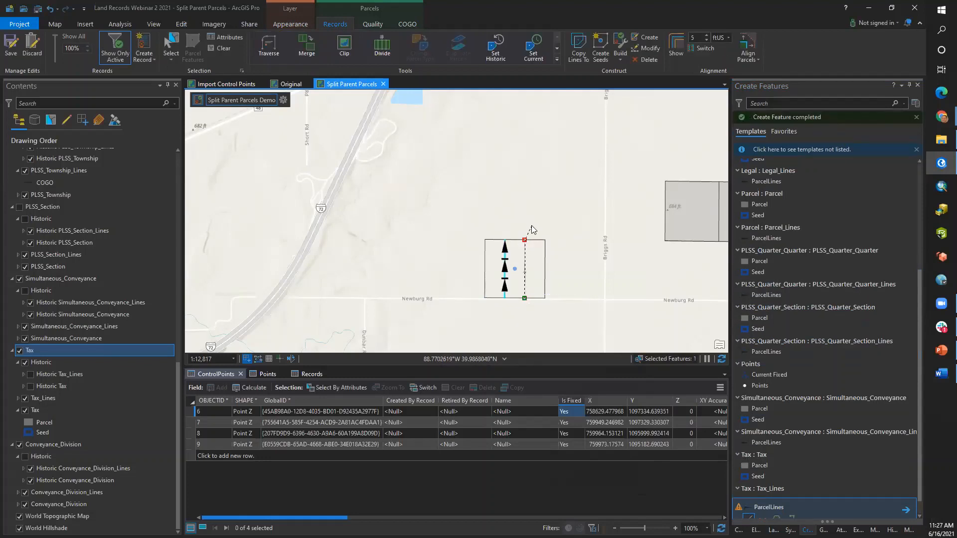
right_click(531, 226)
click(555, 454)
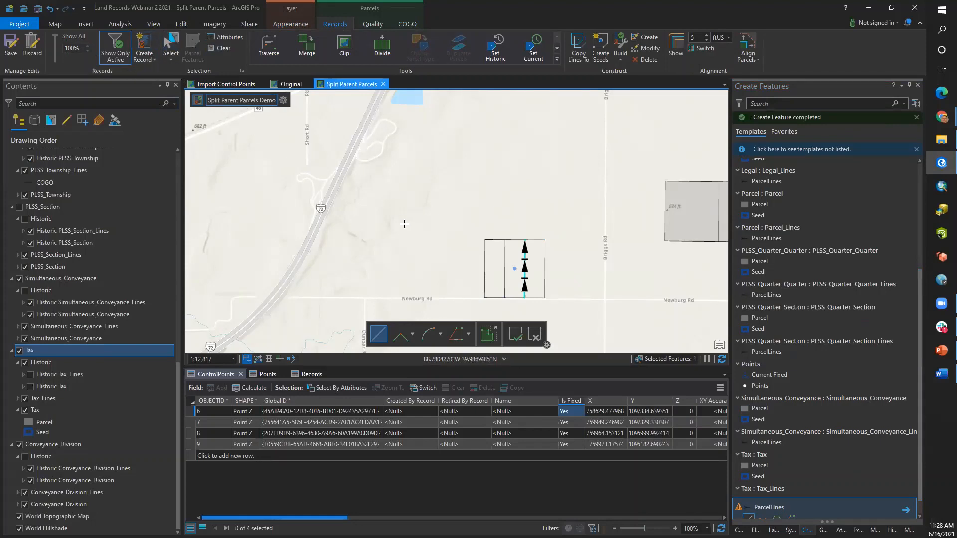
click(224, 50)
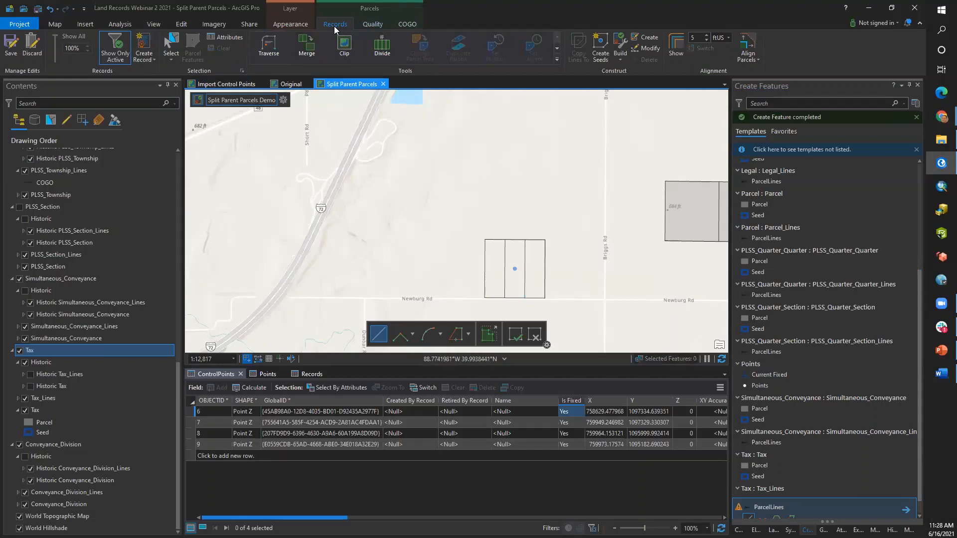
click(602, 62)
Update the COGO distances and directions of all boundary and division lines of the split parcel, updating all values.
click(171, 46)
drag(469, 233, 553, 254)
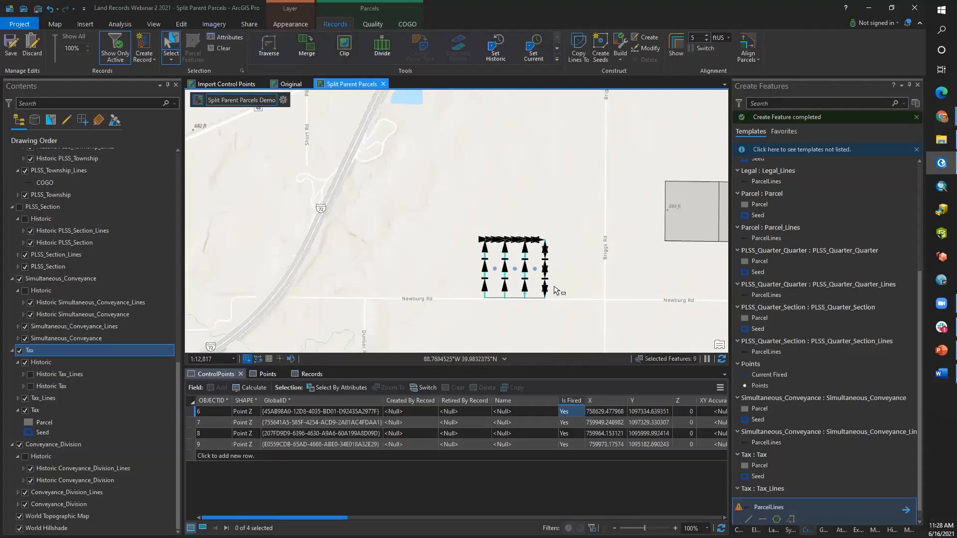
shift+click(500, 298)
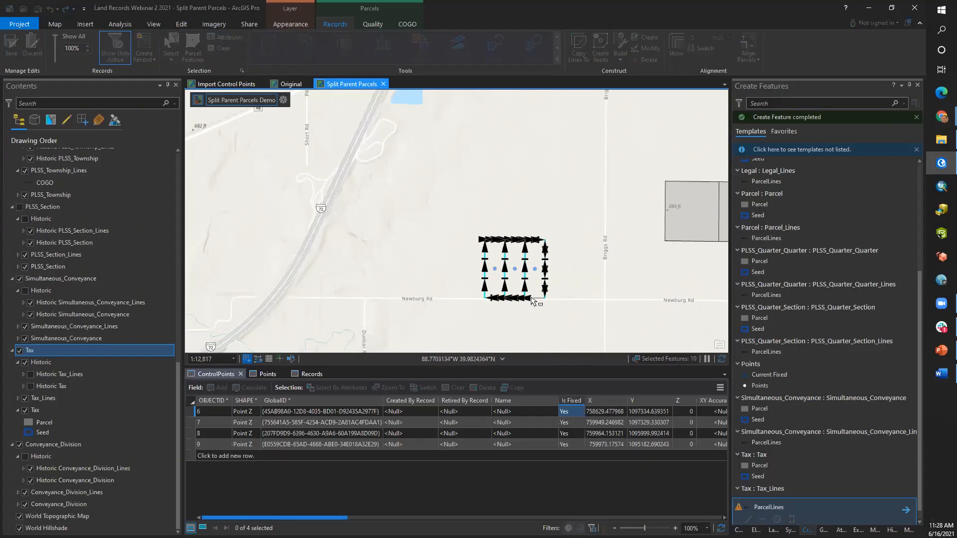
shift+click(541, 298)
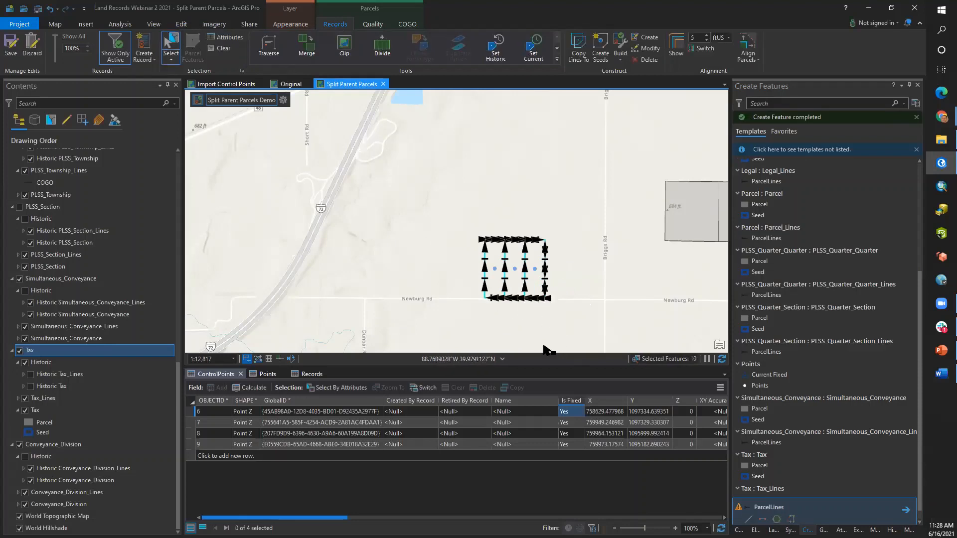
click(413, 23)
click(15, 50)
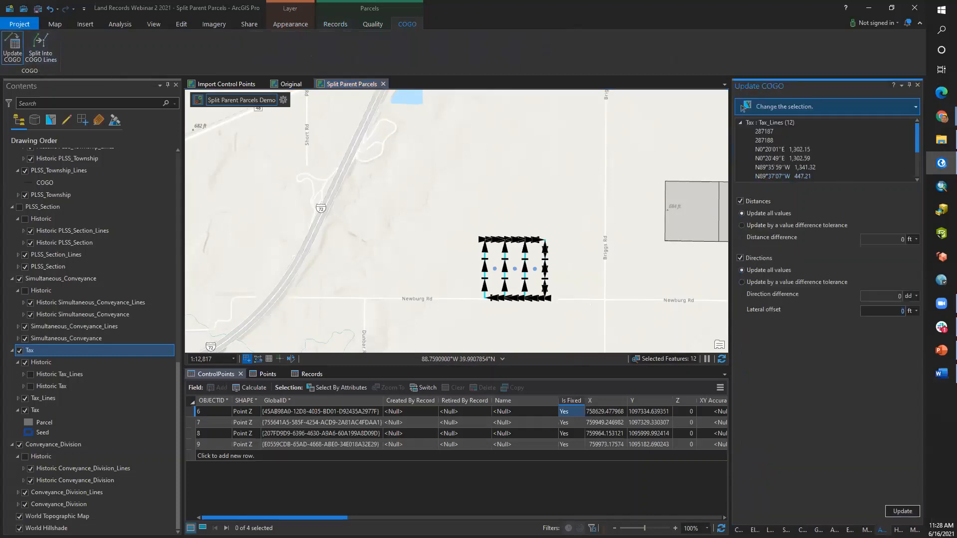
click(897, 512)
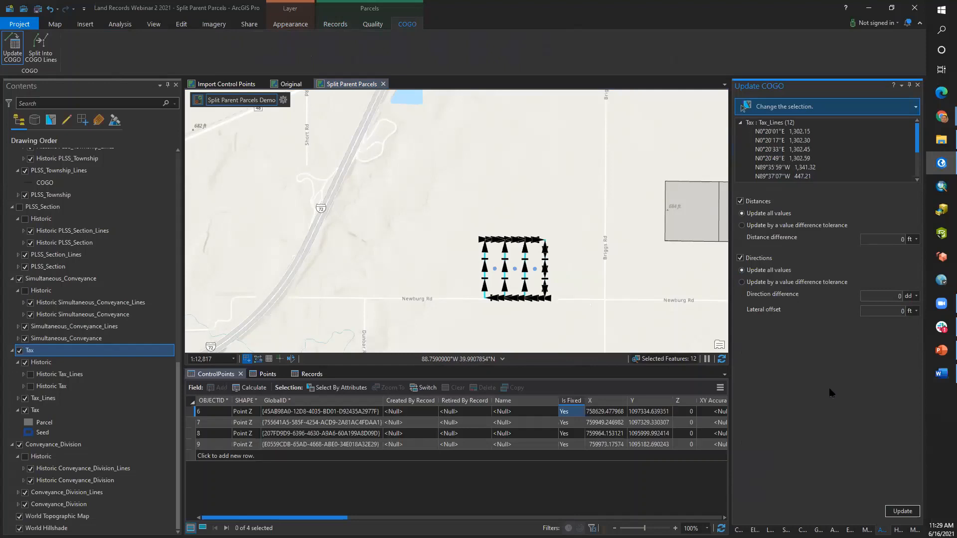
click(900, 512)
Build the three split Tax parcels from their seeds in the active record.
click(335, 25)
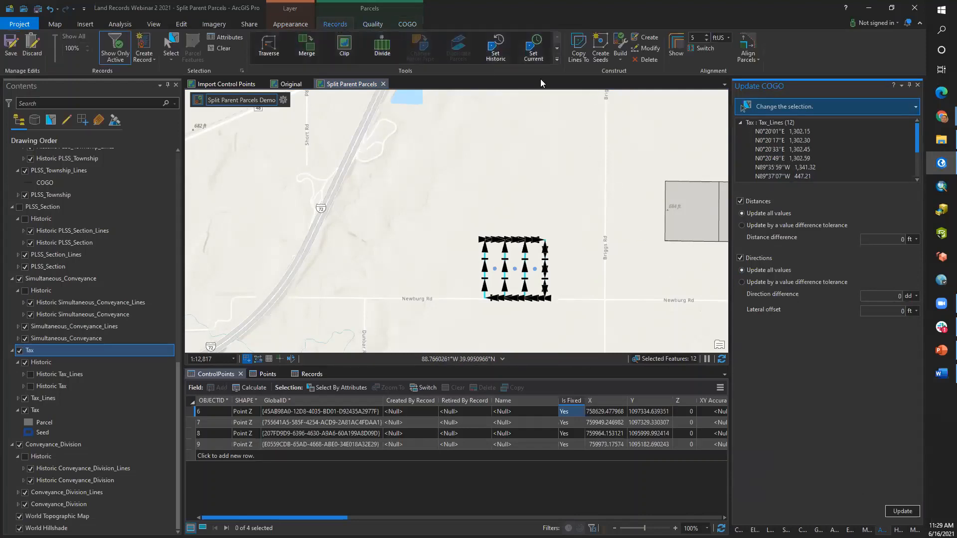
click(620, 58)
click(631, 76)
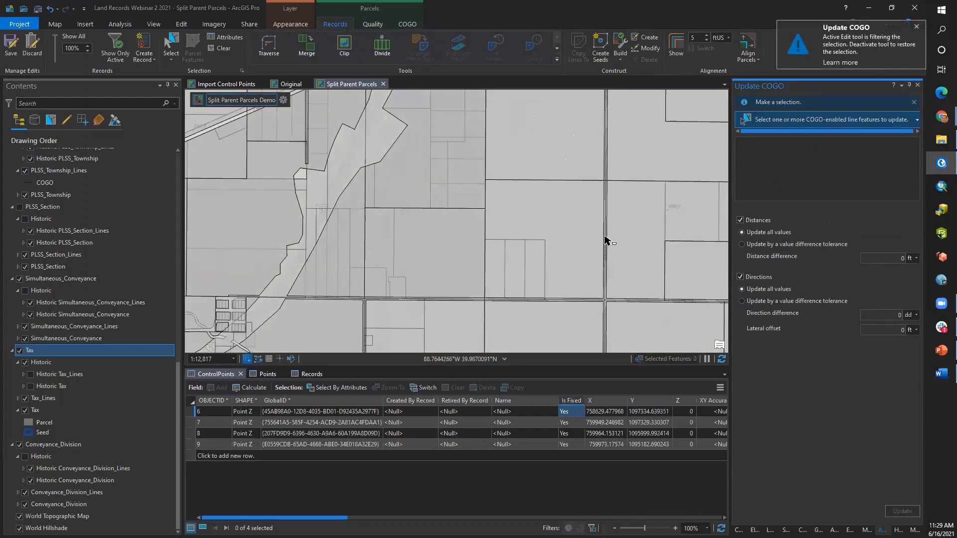
Turn on the Historic Tax layer to show the retired parent parcel on the map.
click(126, 374)
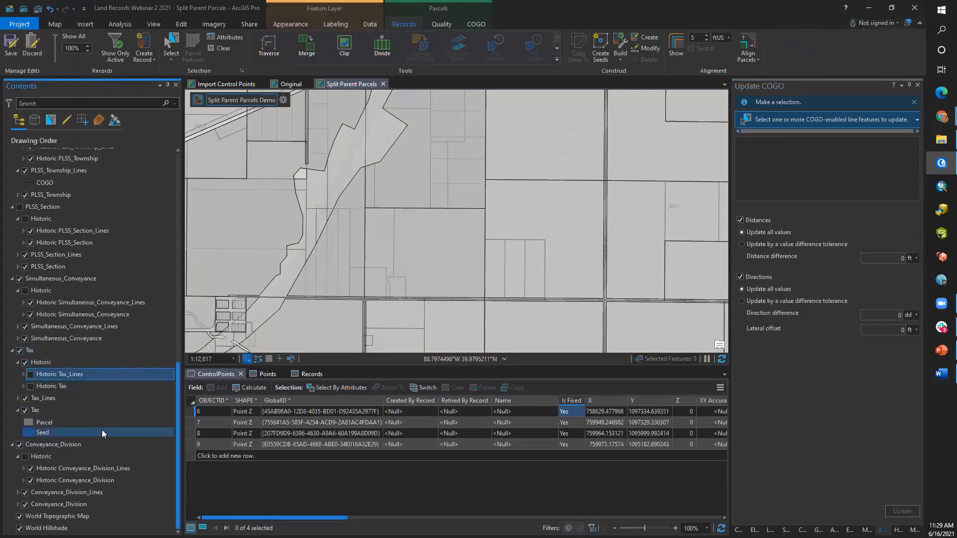
click(30, 387)
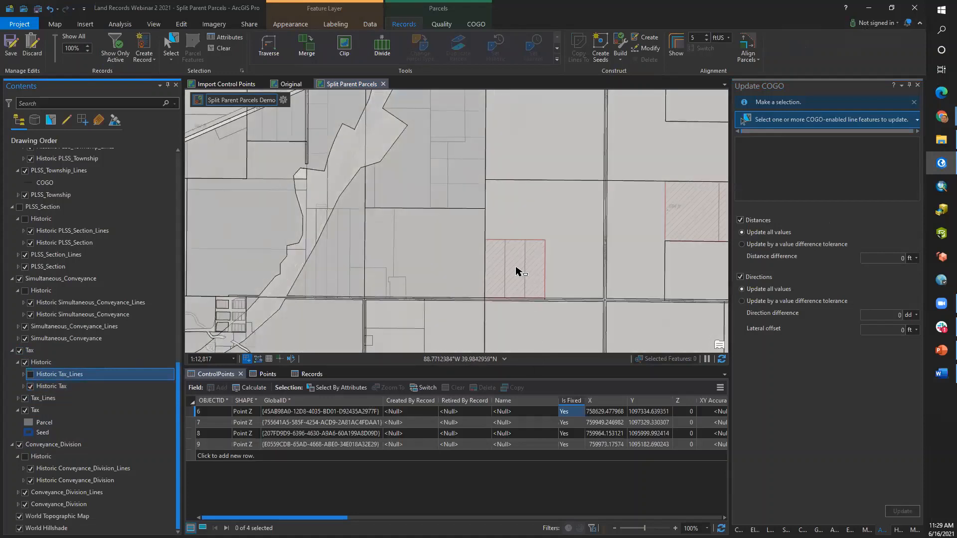